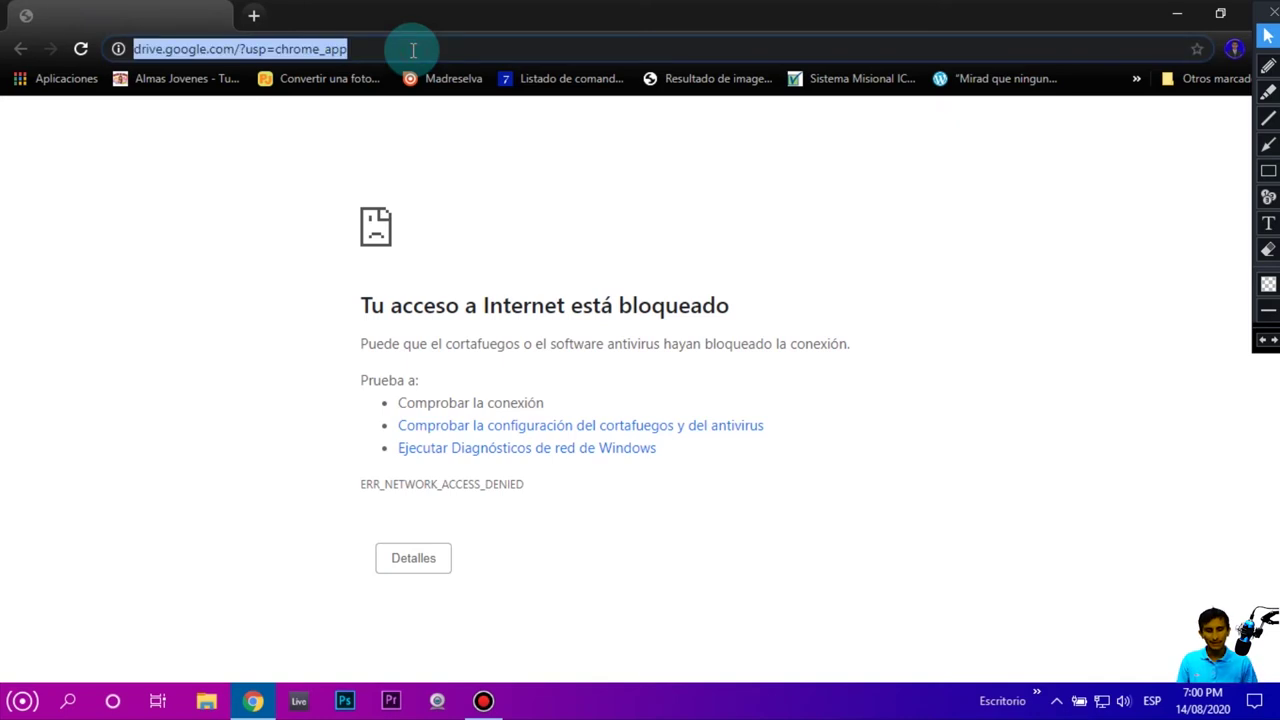
Step: Test web access by searching for "arauca" in Chrome, and close the browser window
text(arauca)
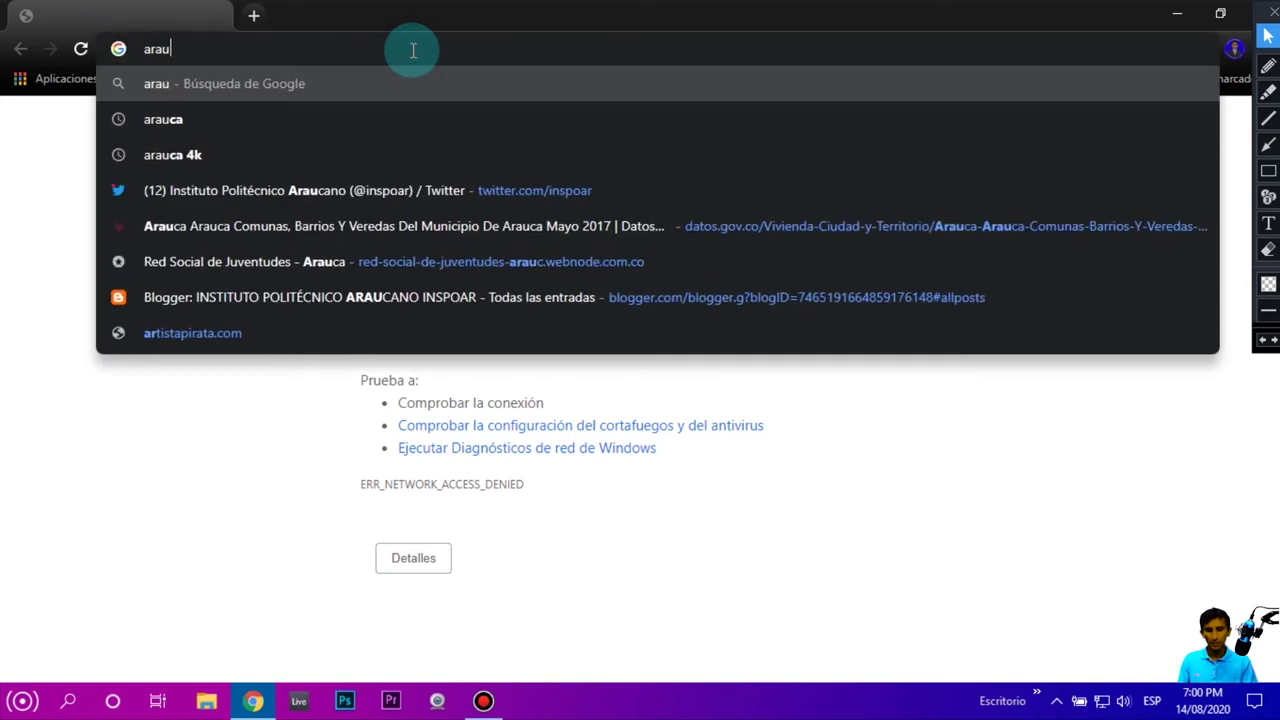
key(Return)
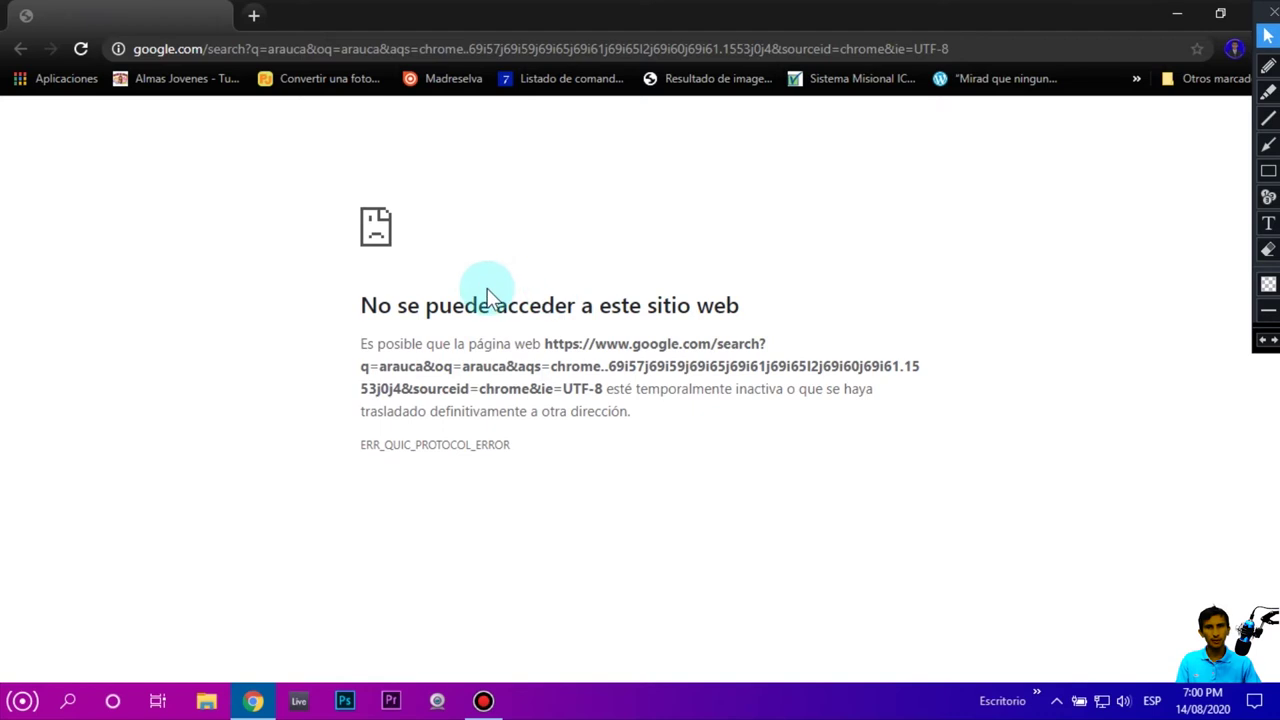
drag(361, 305, 495, 302)
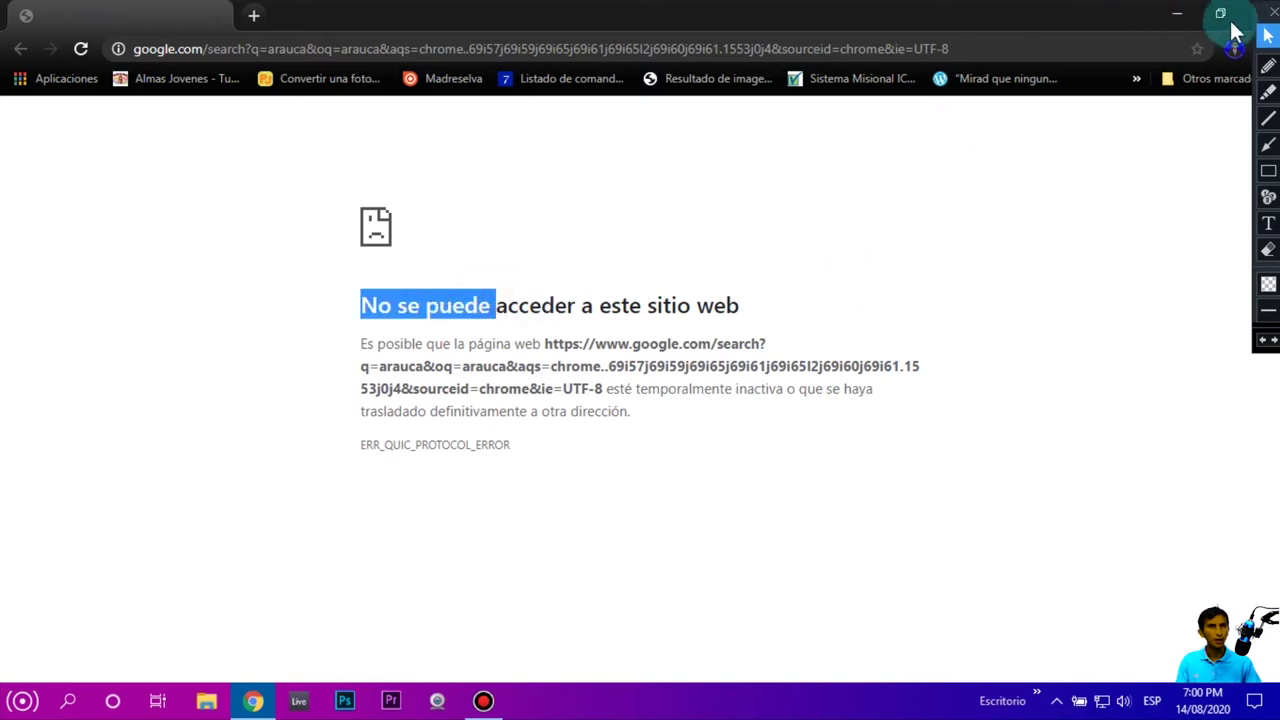
double_click(1135, 22)
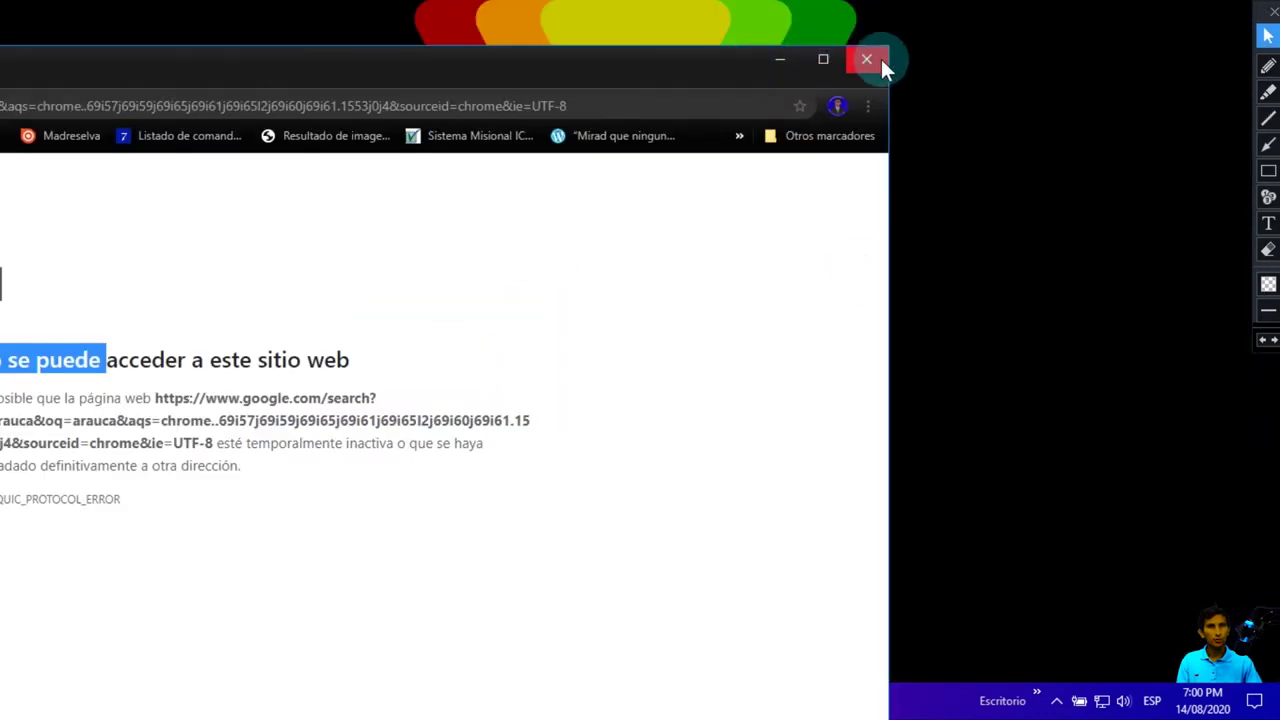
click(879, 57)
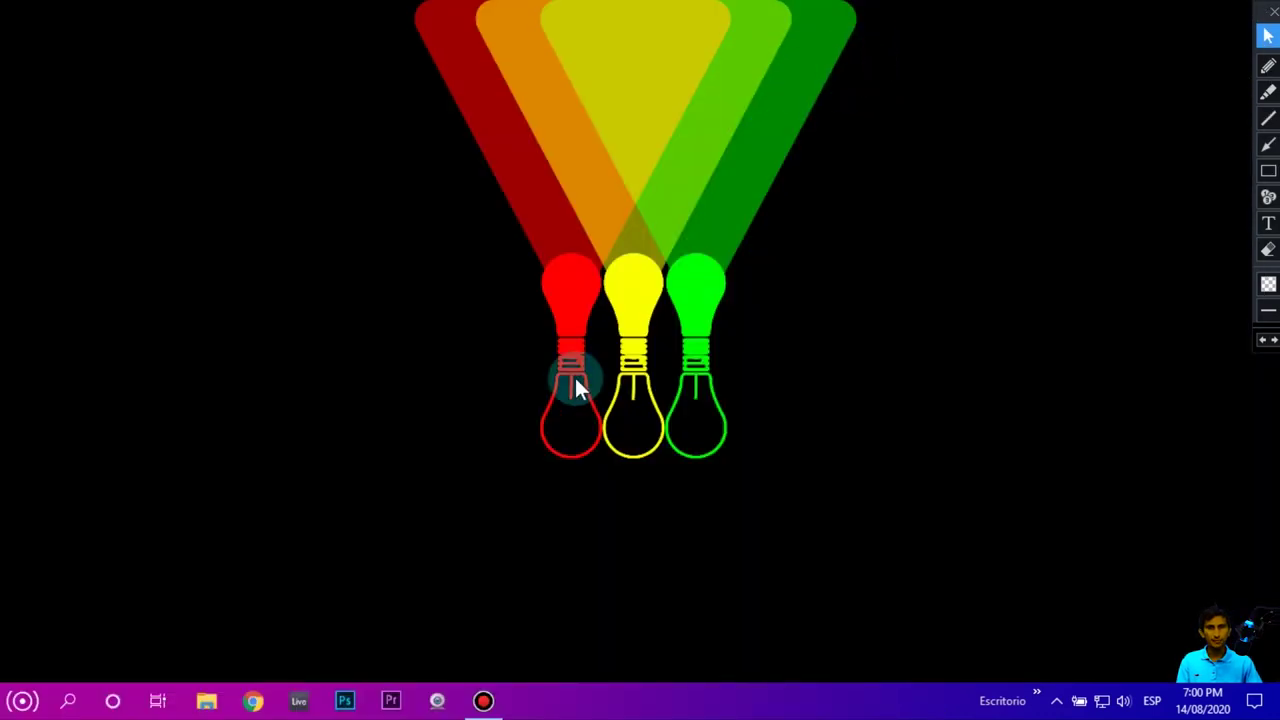
click(21, 702)
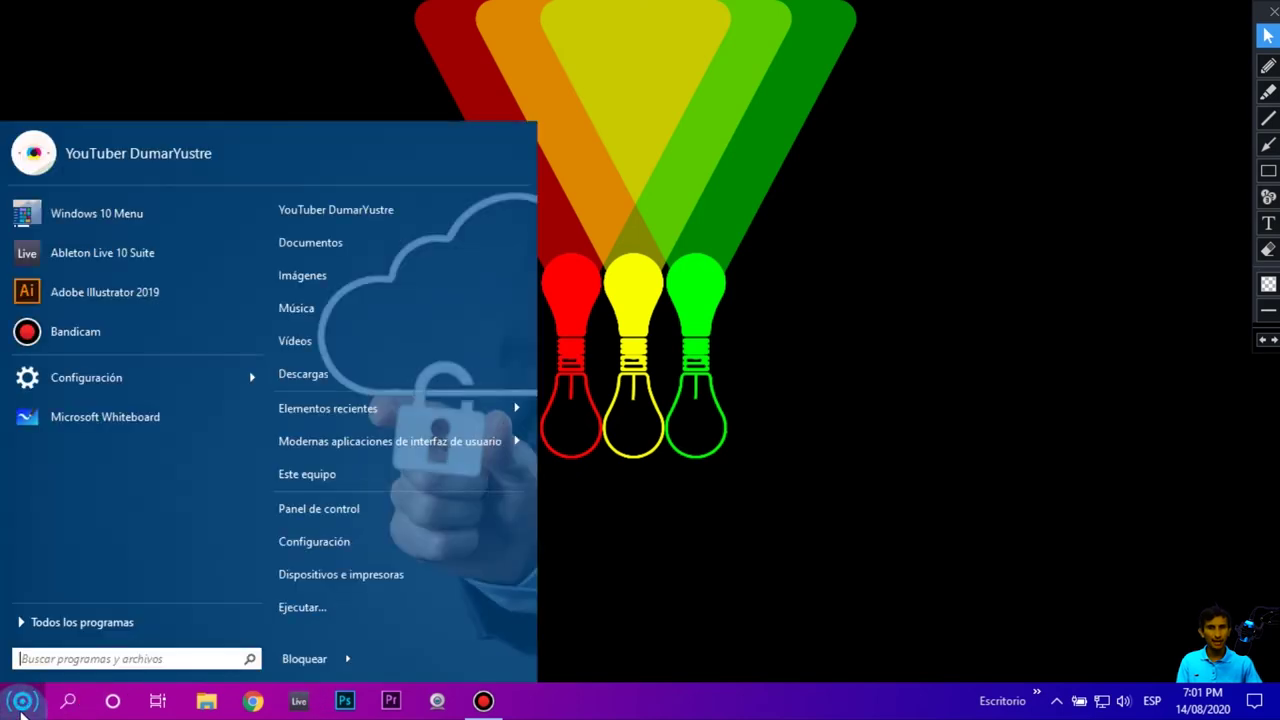
click(380, 510)
click(1266, 10)
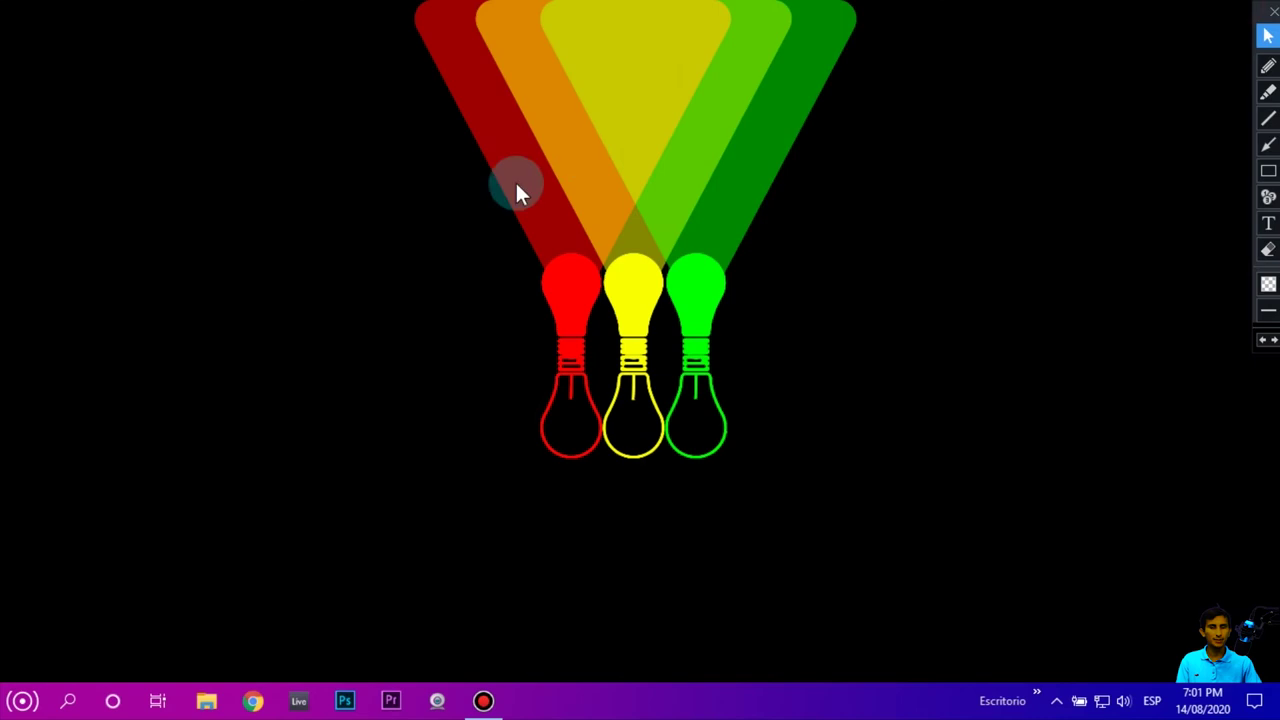
Step: Open the Control Panel with the Run command "control" and go to the Windows Defender Firewall advanced security settings
key(super+r)
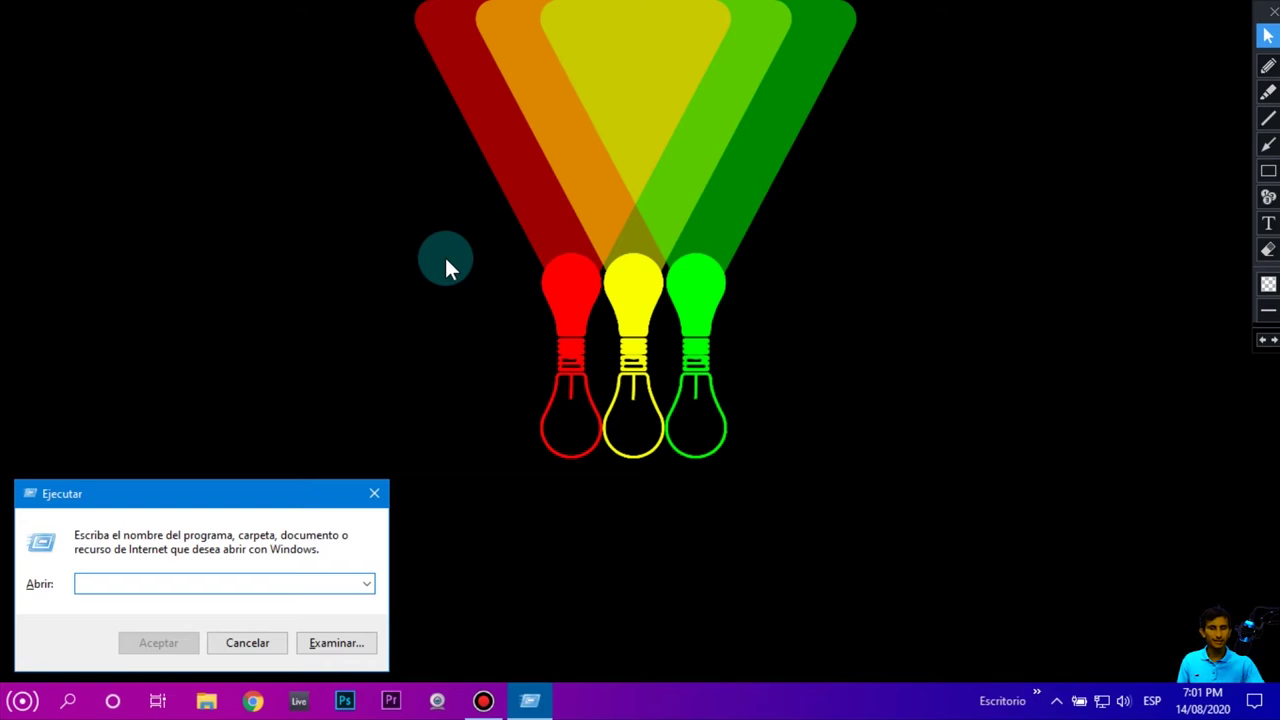
text(control)
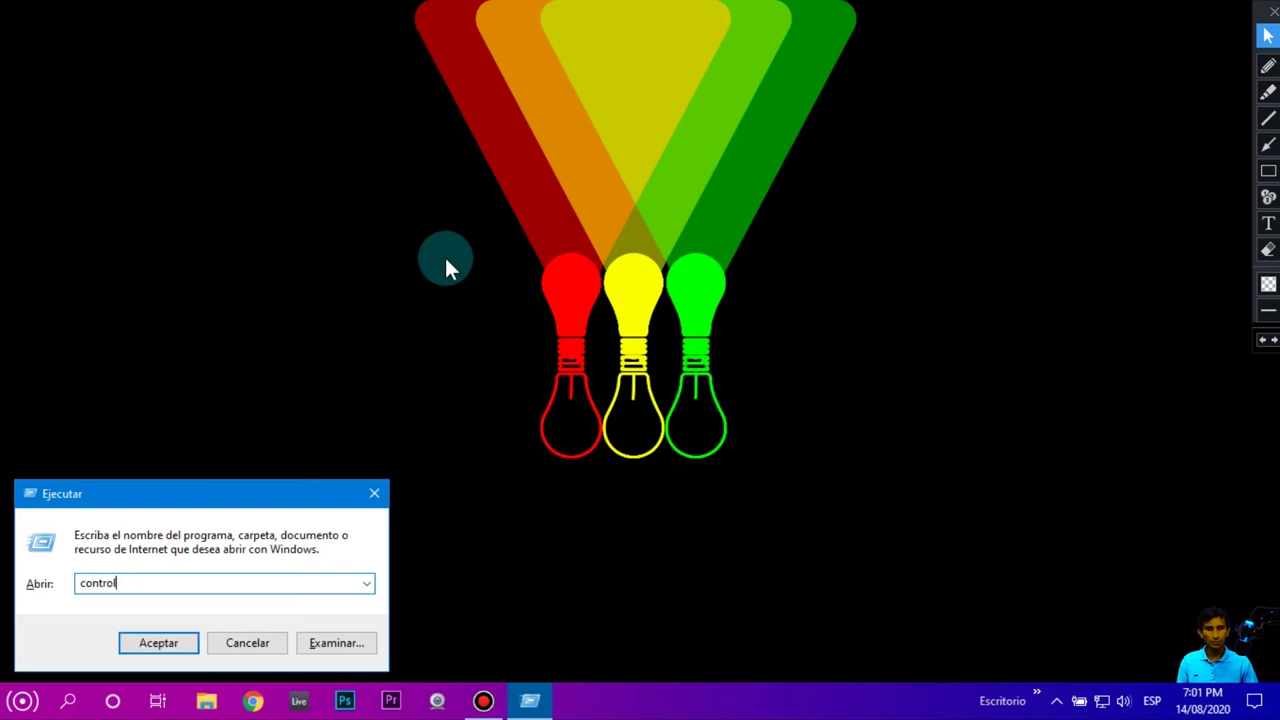
key(Return)
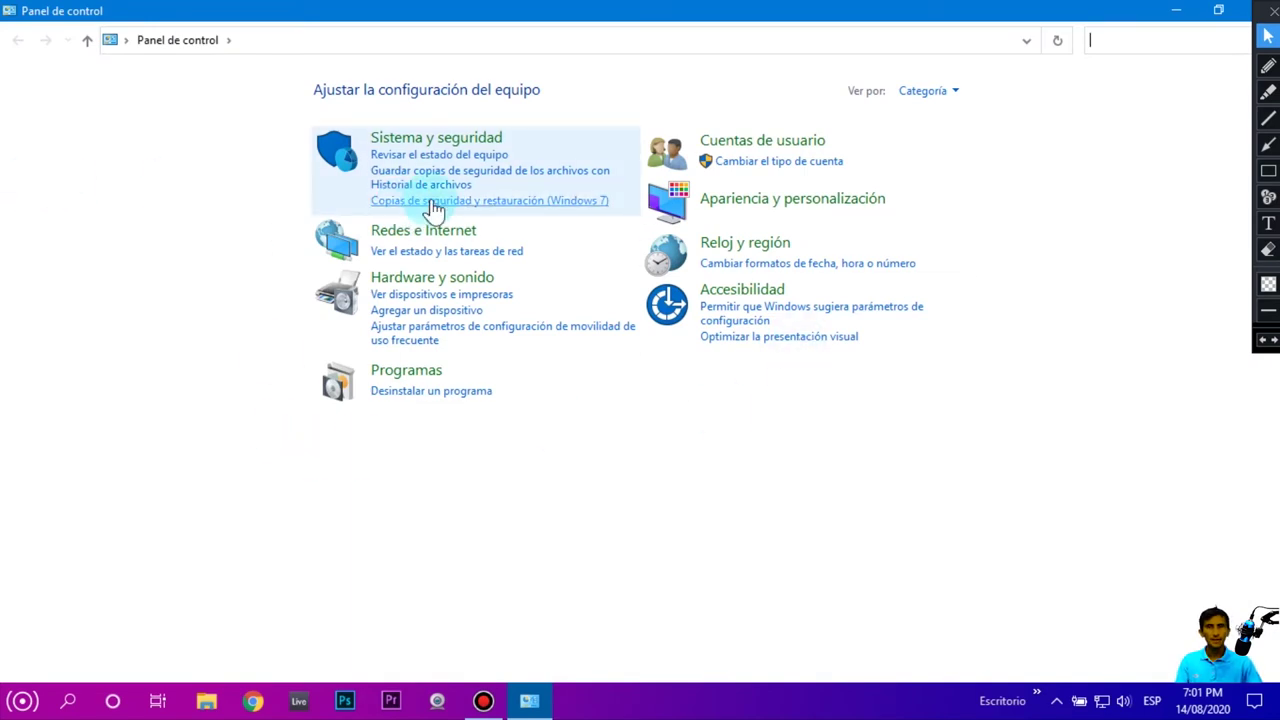
click(455, 150)
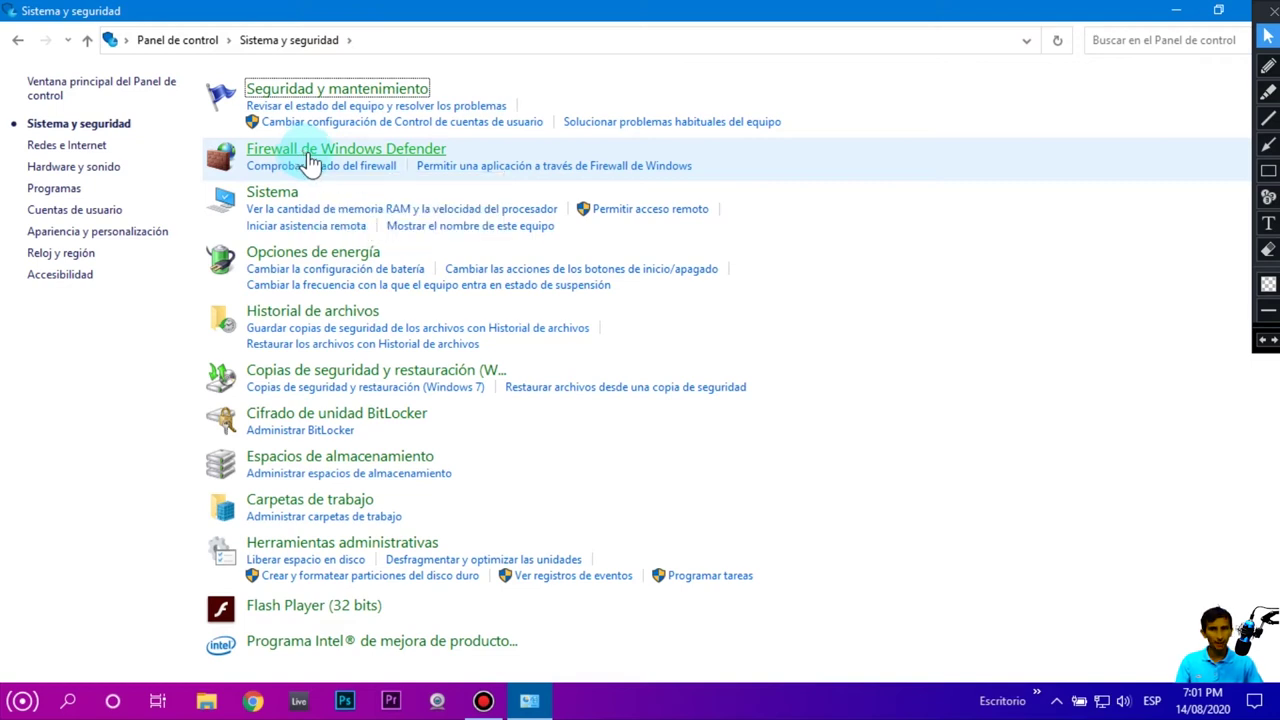
click(312, 162)
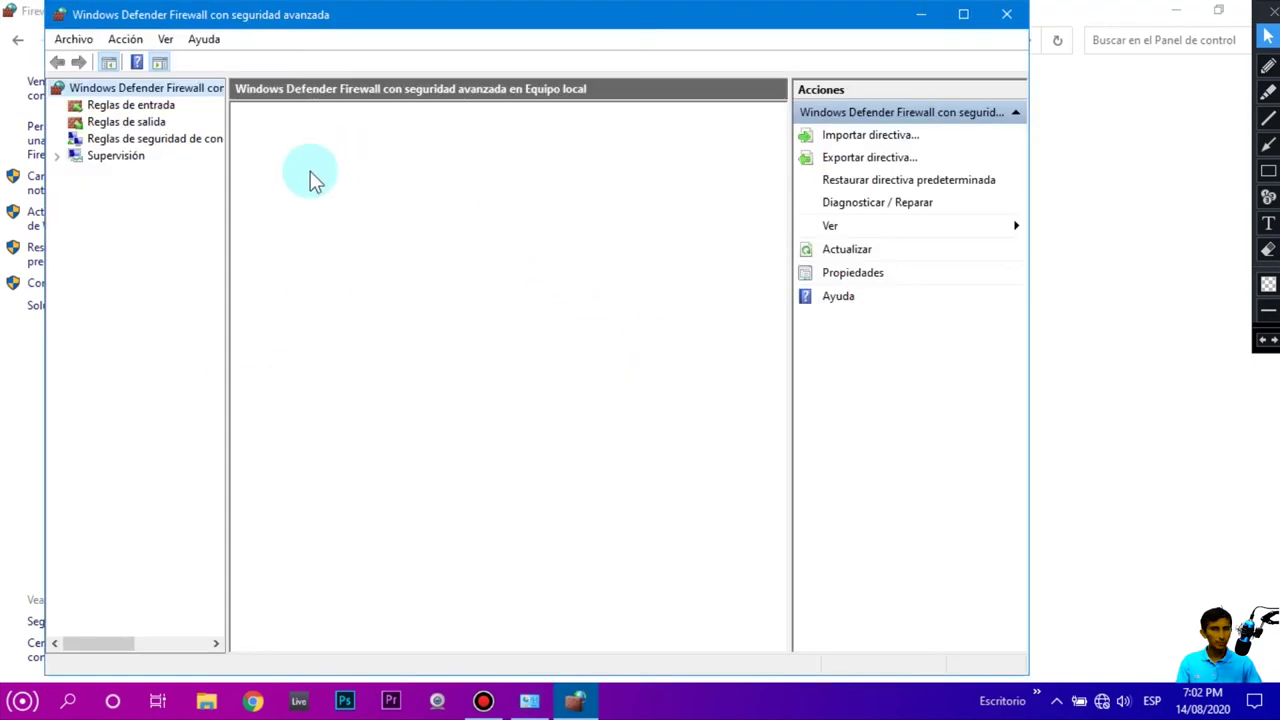
scroll(510, 250, down, 3)
scroll(520, 255, up, 3)
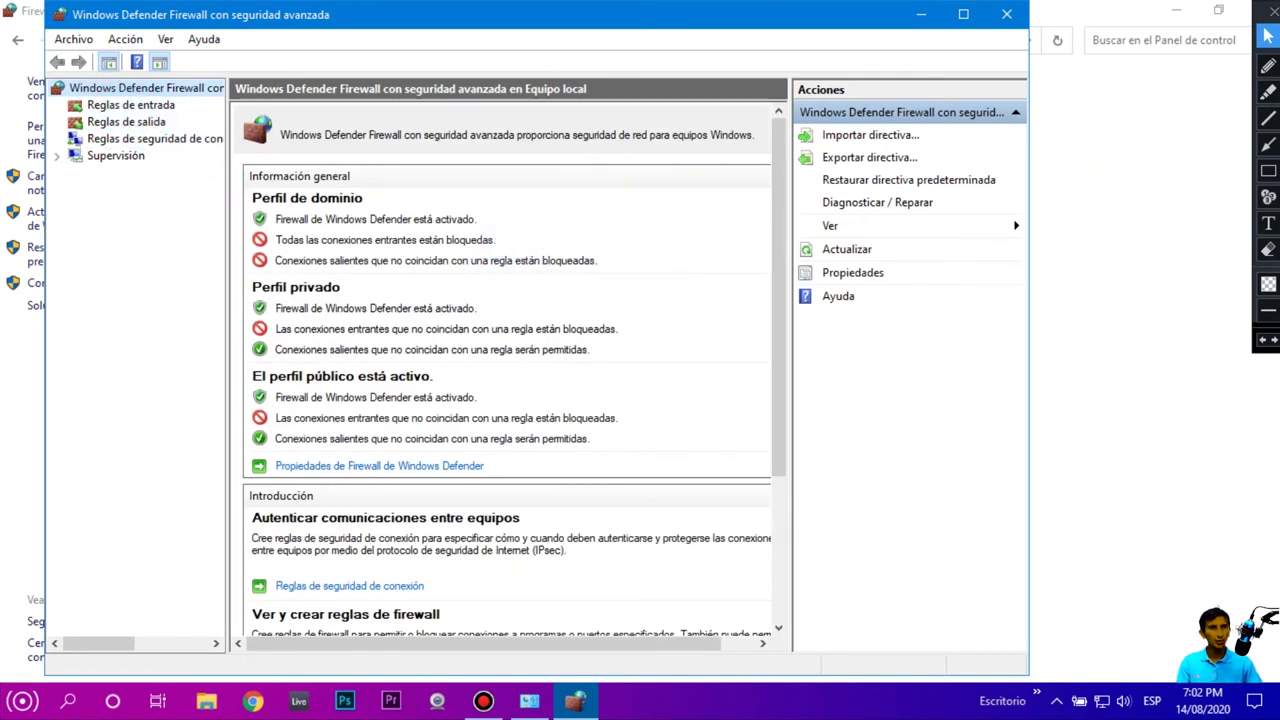
click(1268, 172)
mouse_move(48, 93)
mouse_down()
mouse_move(177, 114)
mouse_move(200, 131)
mouse_up()
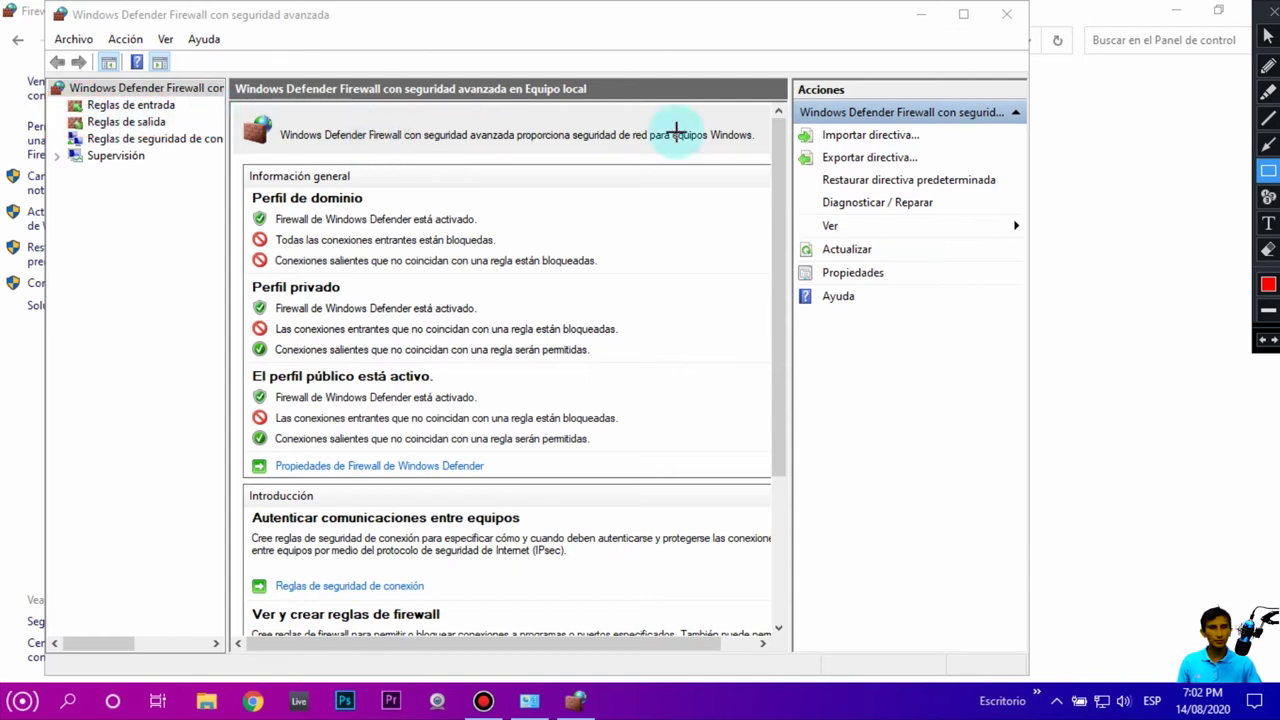
click(1268, 36)
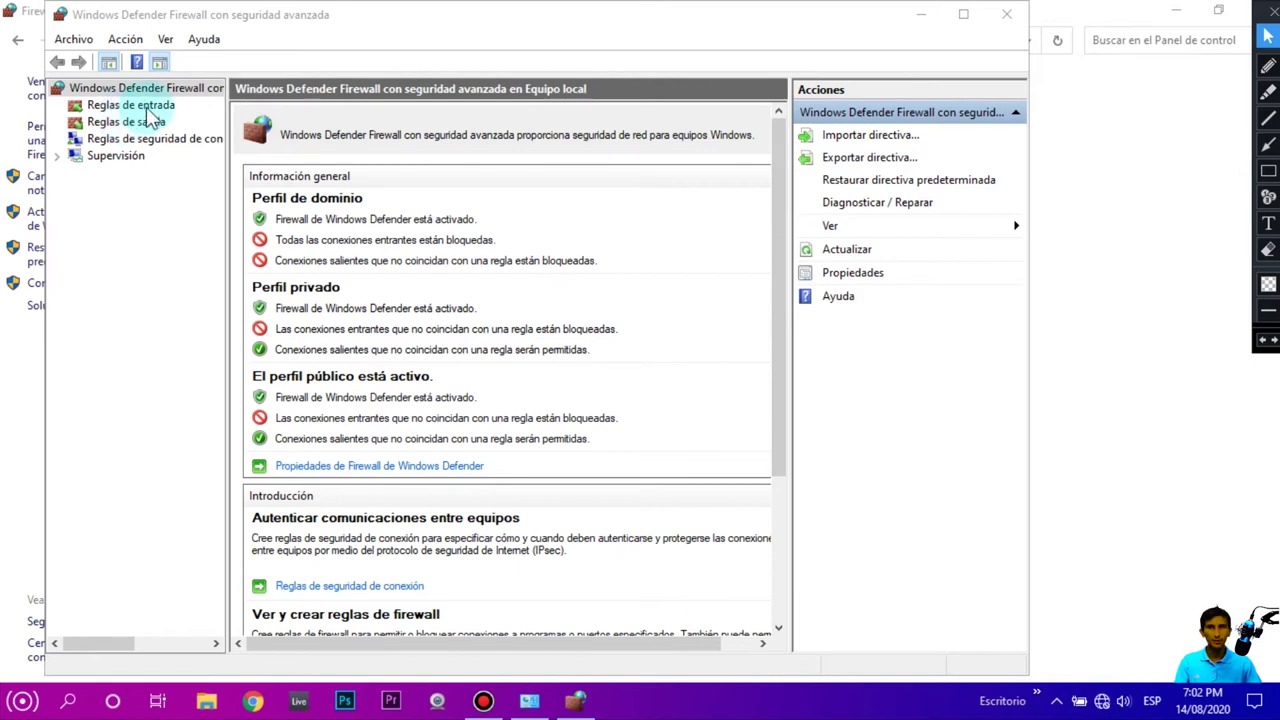
Step: Delete the Chrome blocking rule from the inbound rules (Reglas de entrada)
click(147, 112)
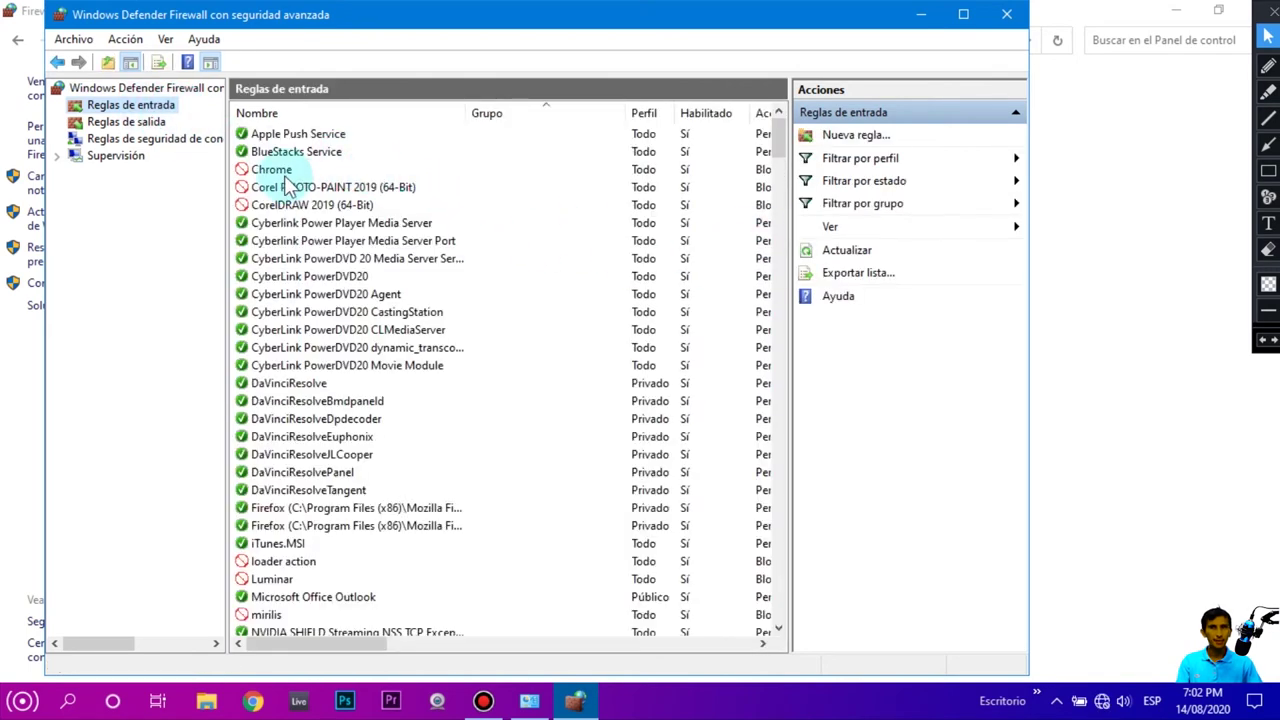
click(272, 171)
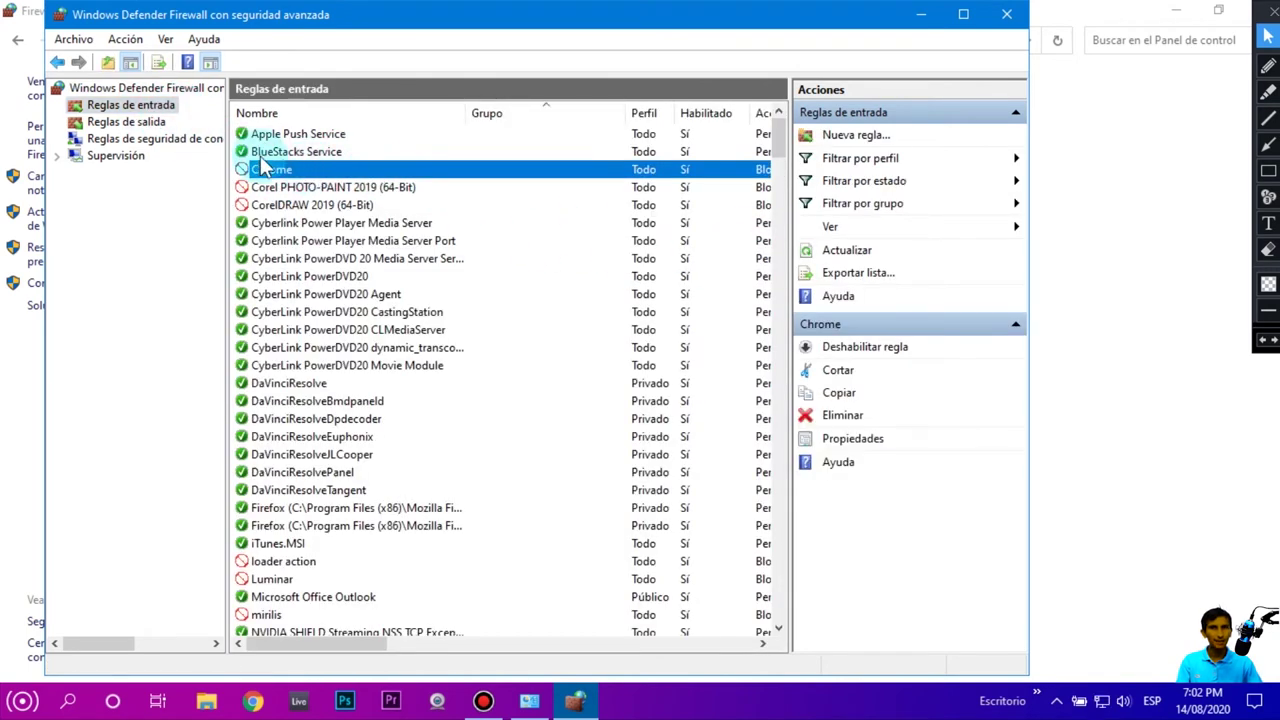
click(262, 172)
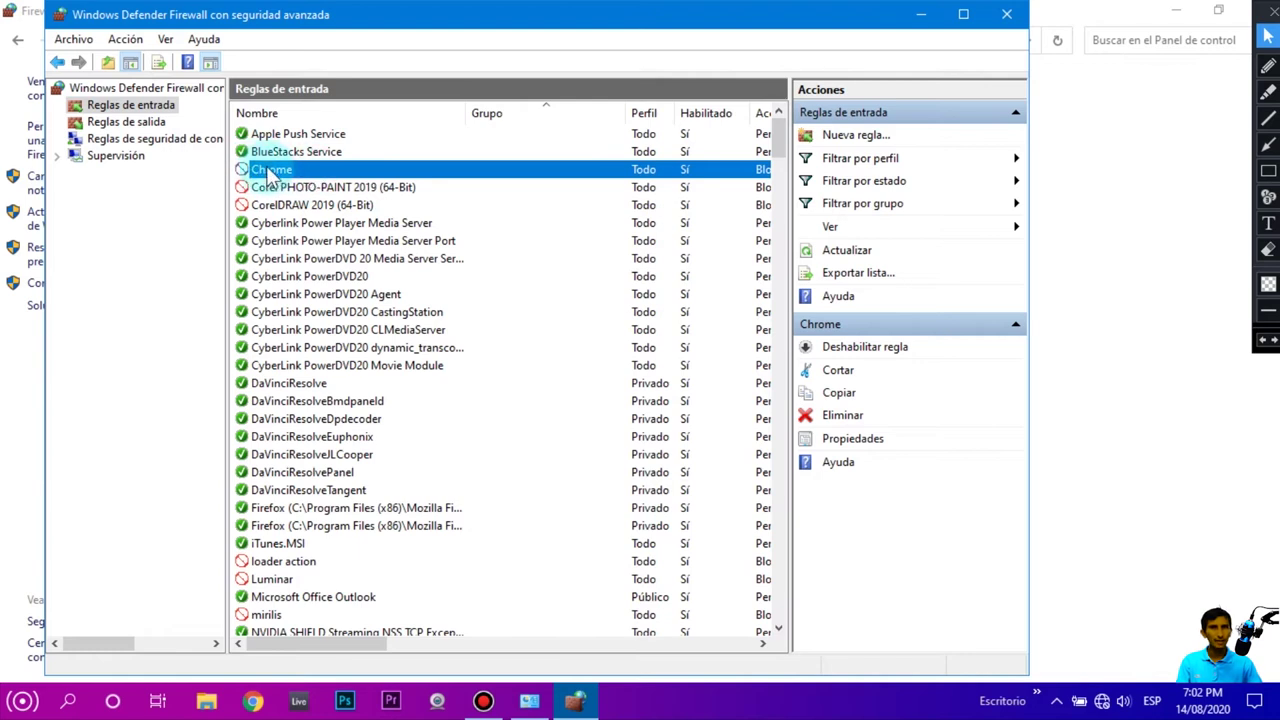
key(Escape)
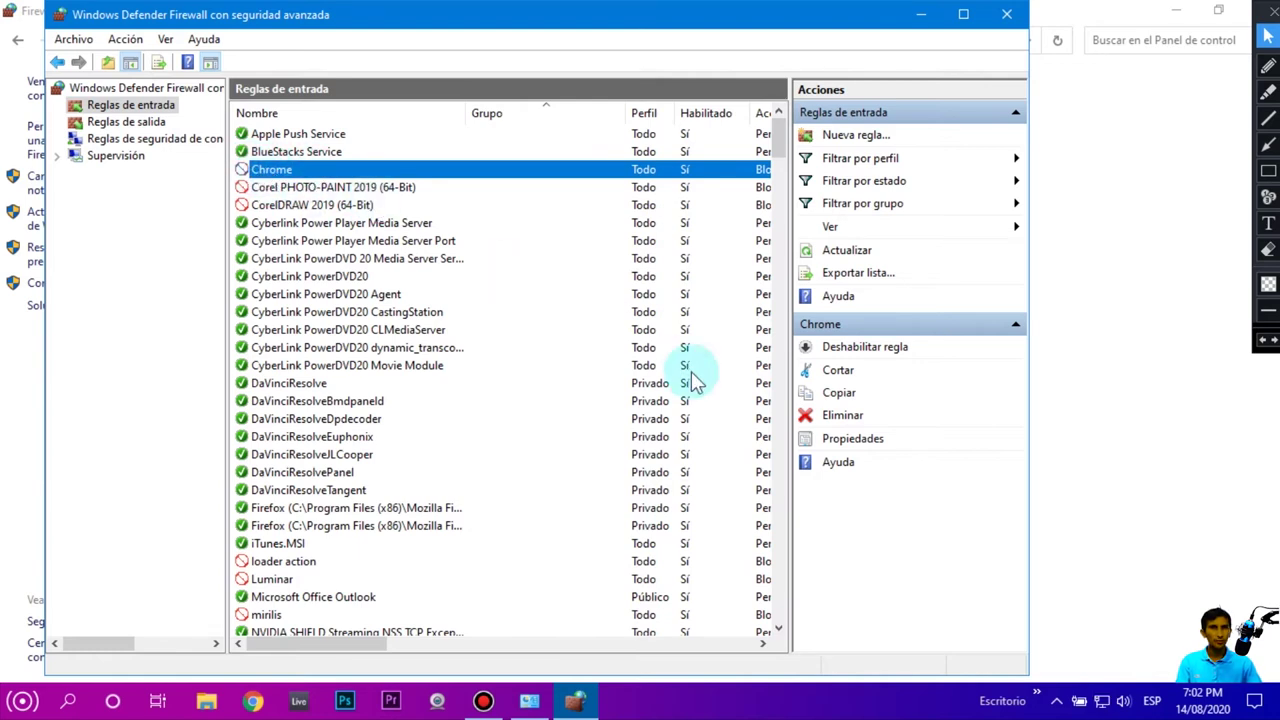
click(842, 416)
click(685, 425)
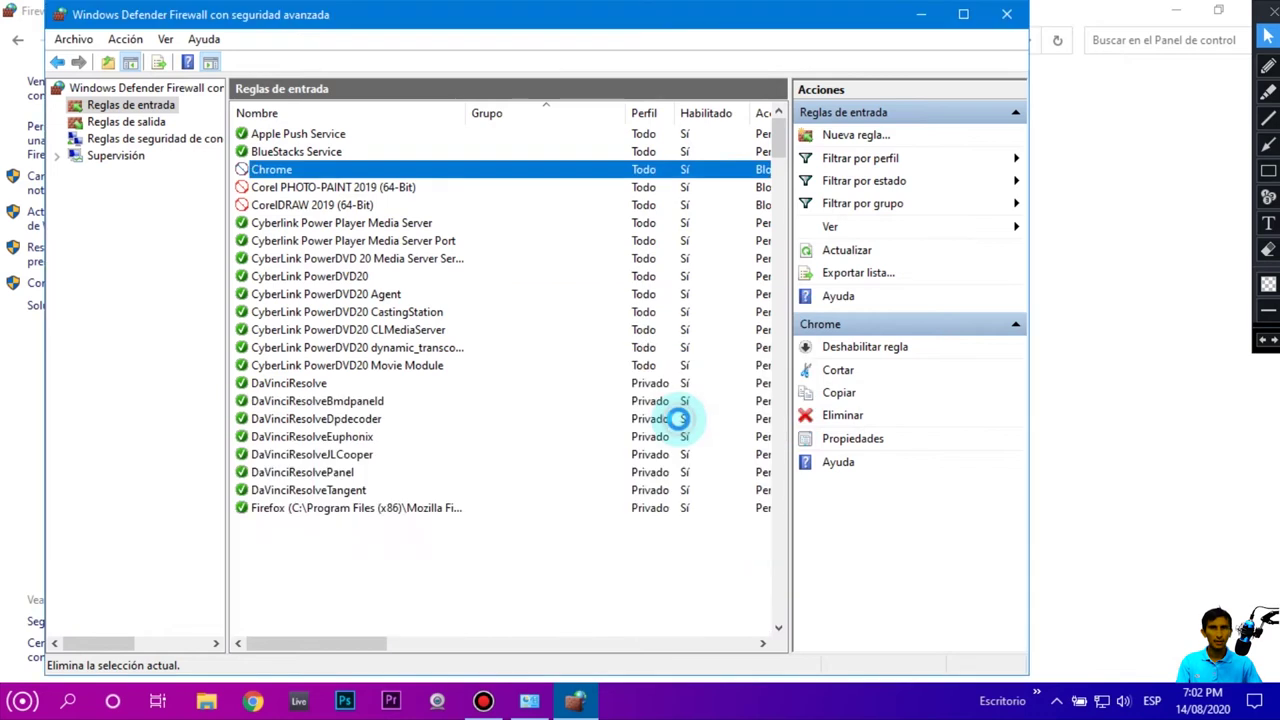
Step: Delete the chrome blocking rule from the outbound rules (Reglas de salida)
click(130, 110)
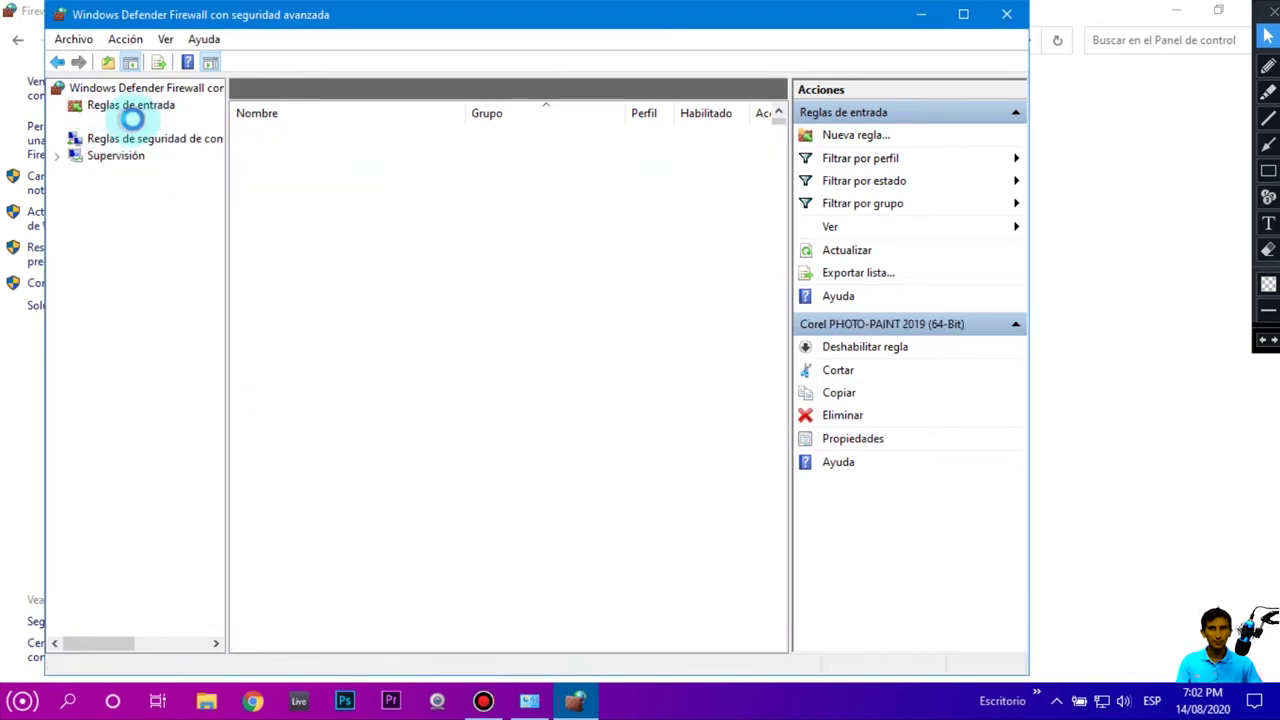
click(165, 122)
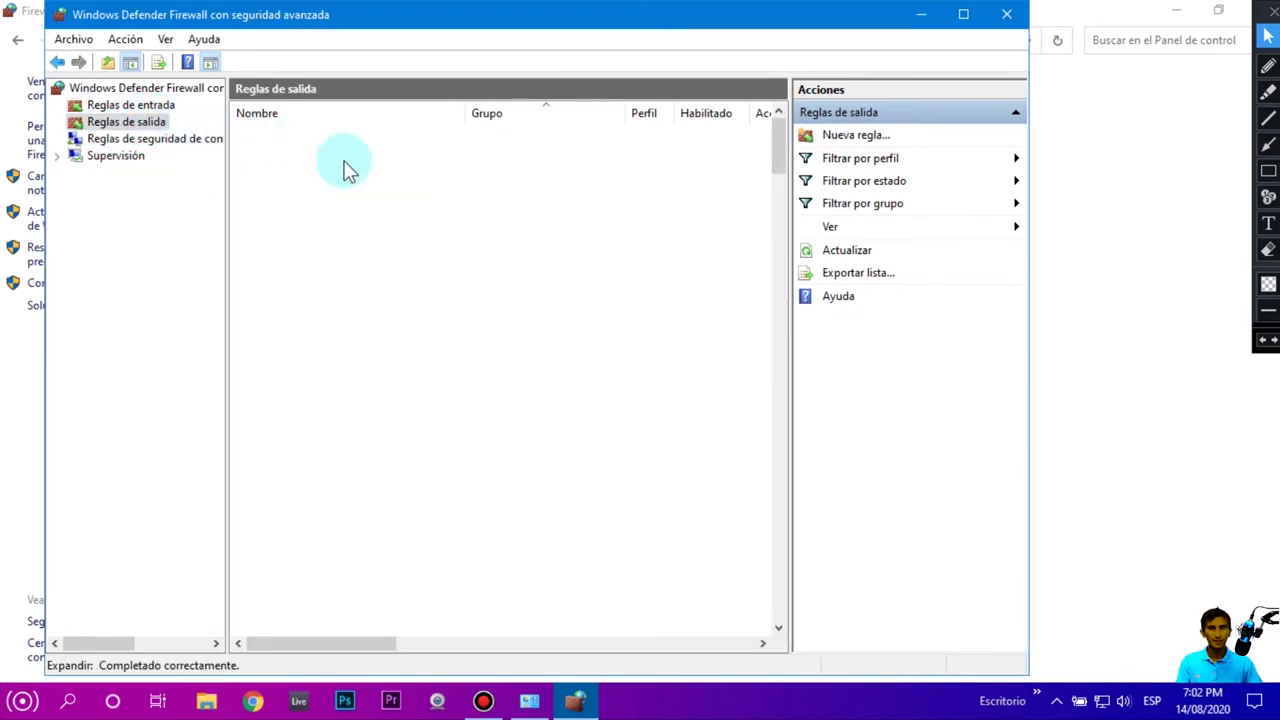
click(270, 134)
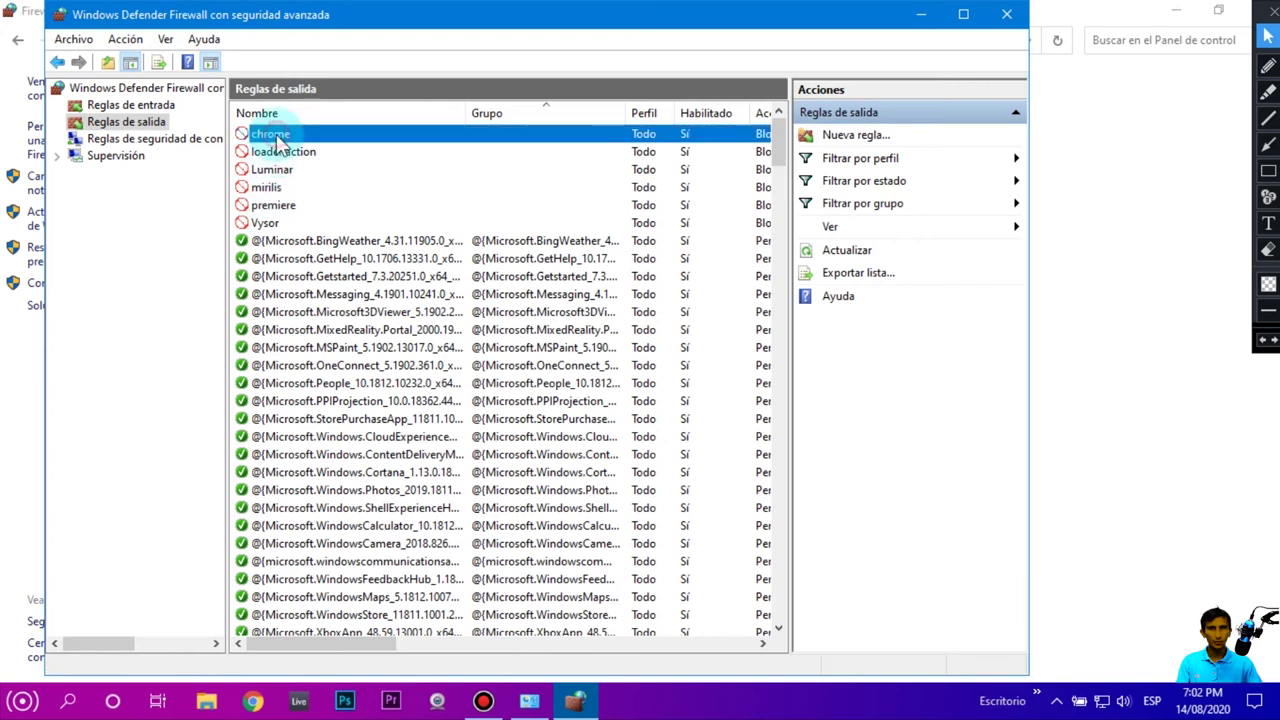
click(850, 416)
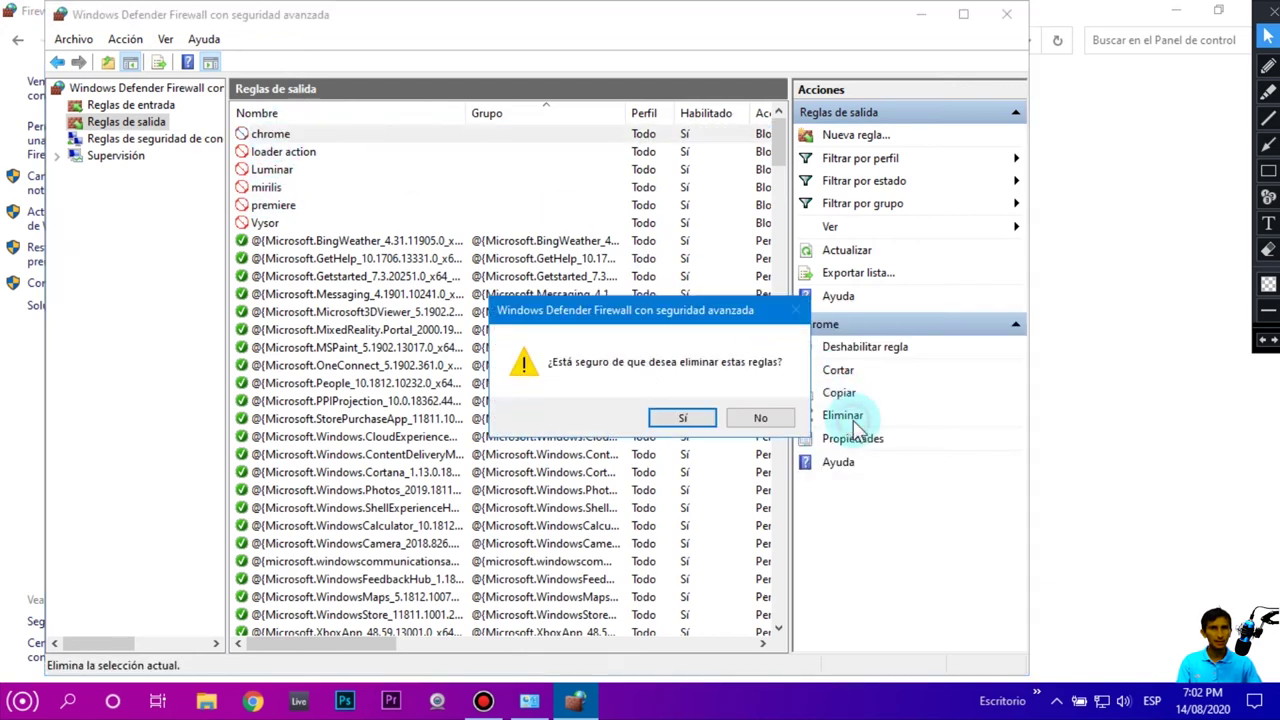
click(680, 417)
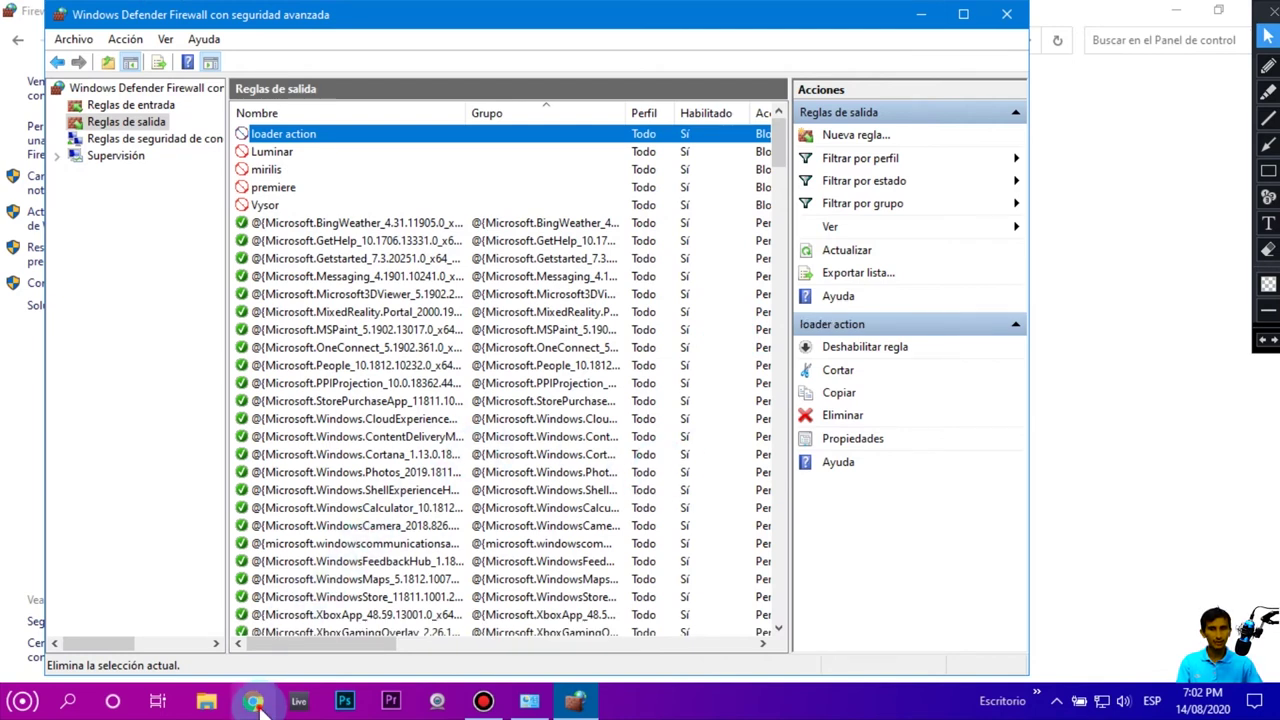
Step: Switch to Chrome, test its internet access by loading YouTube from the apps page, and close the browser
click(255, 705)
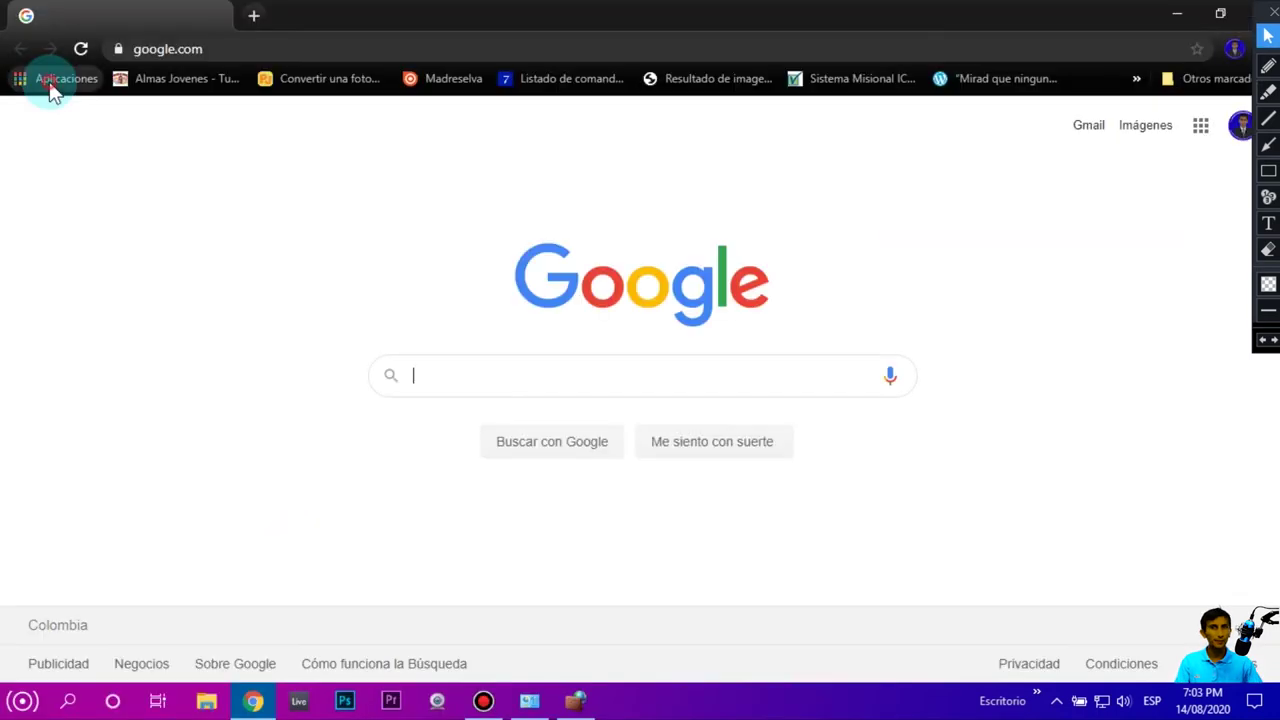
click(49, 82)
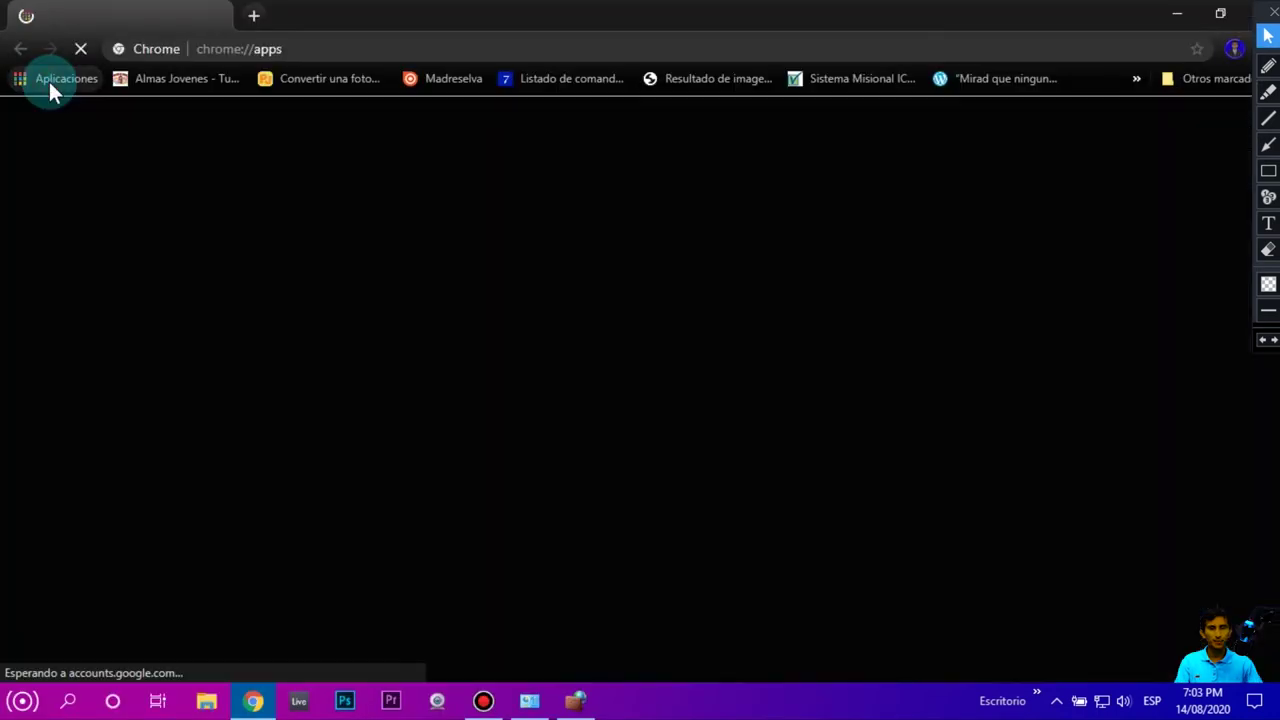
click(565, 250)
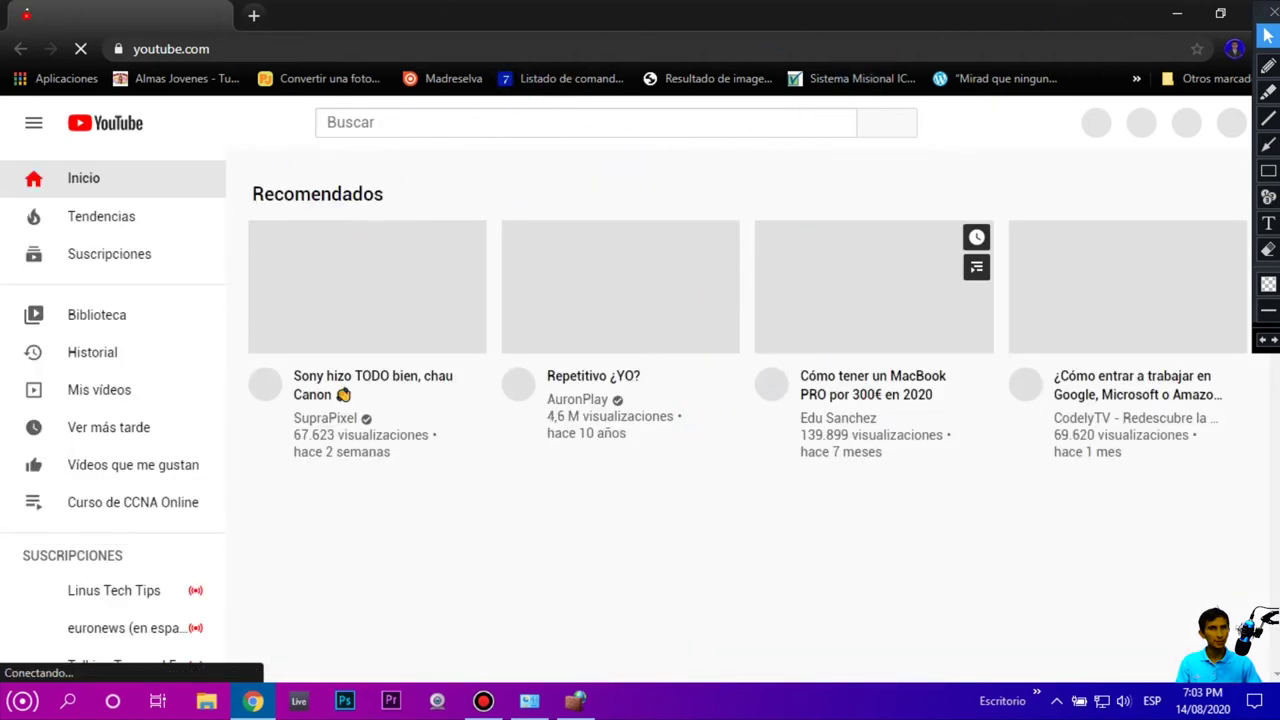
double_click(1092, 20)
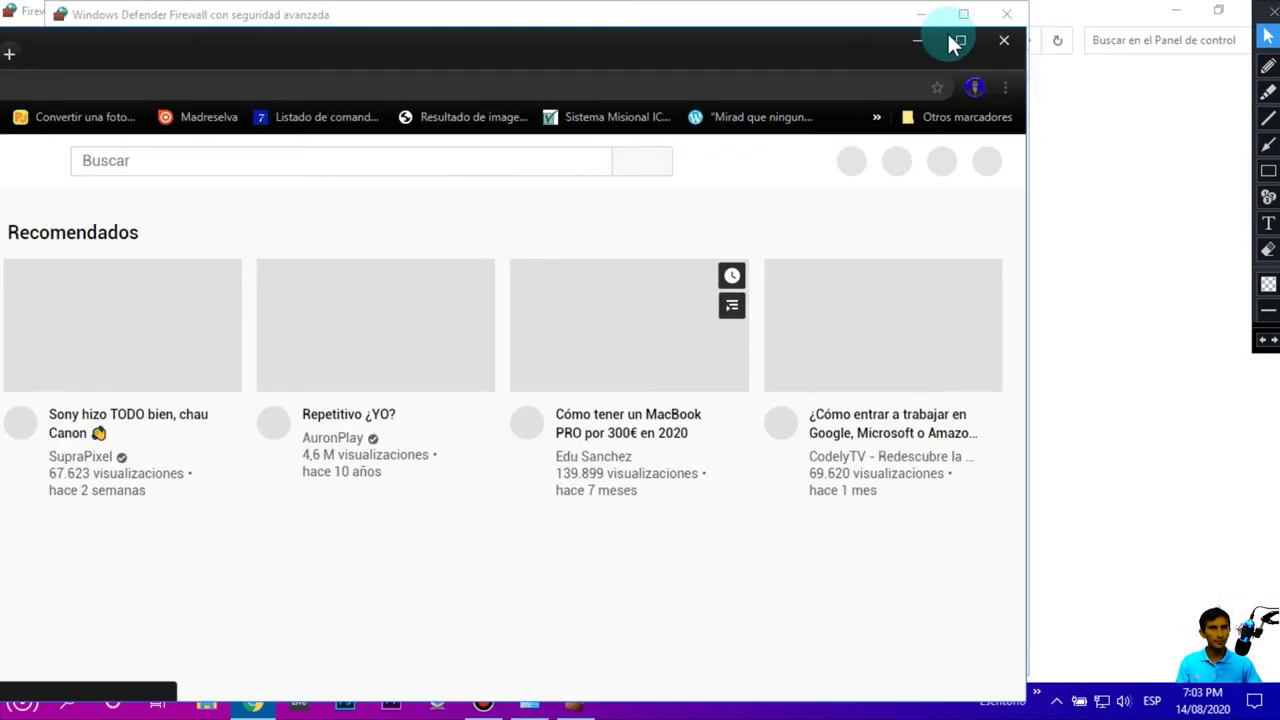
click(998, 42)
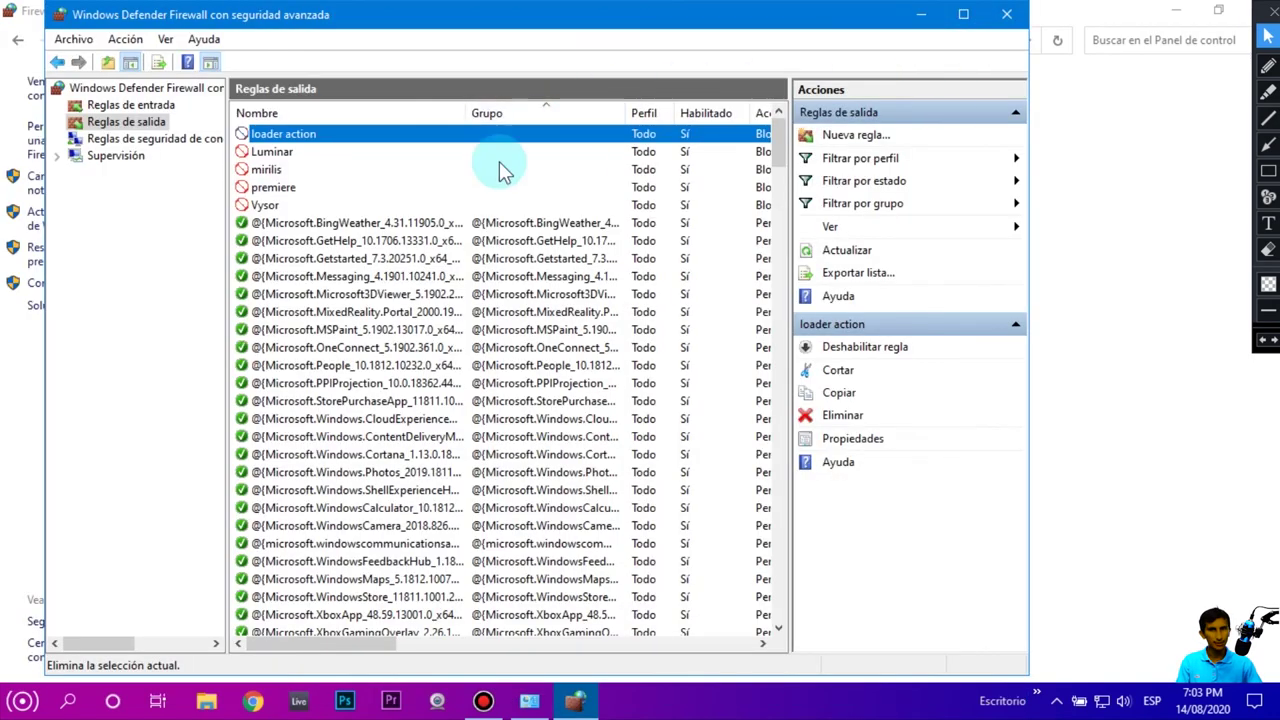
Step: Display the list of inbound firewall rules (Reglas de entrada)
click(150, 105)
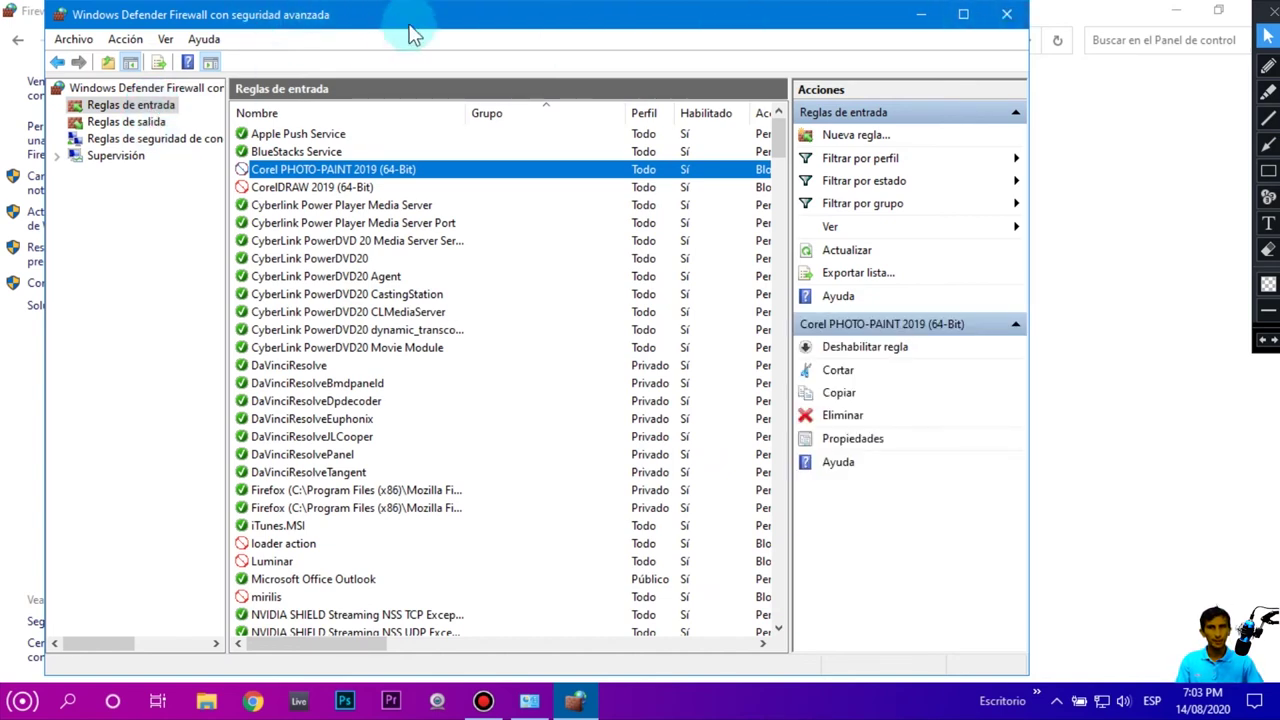
click(146, 110)
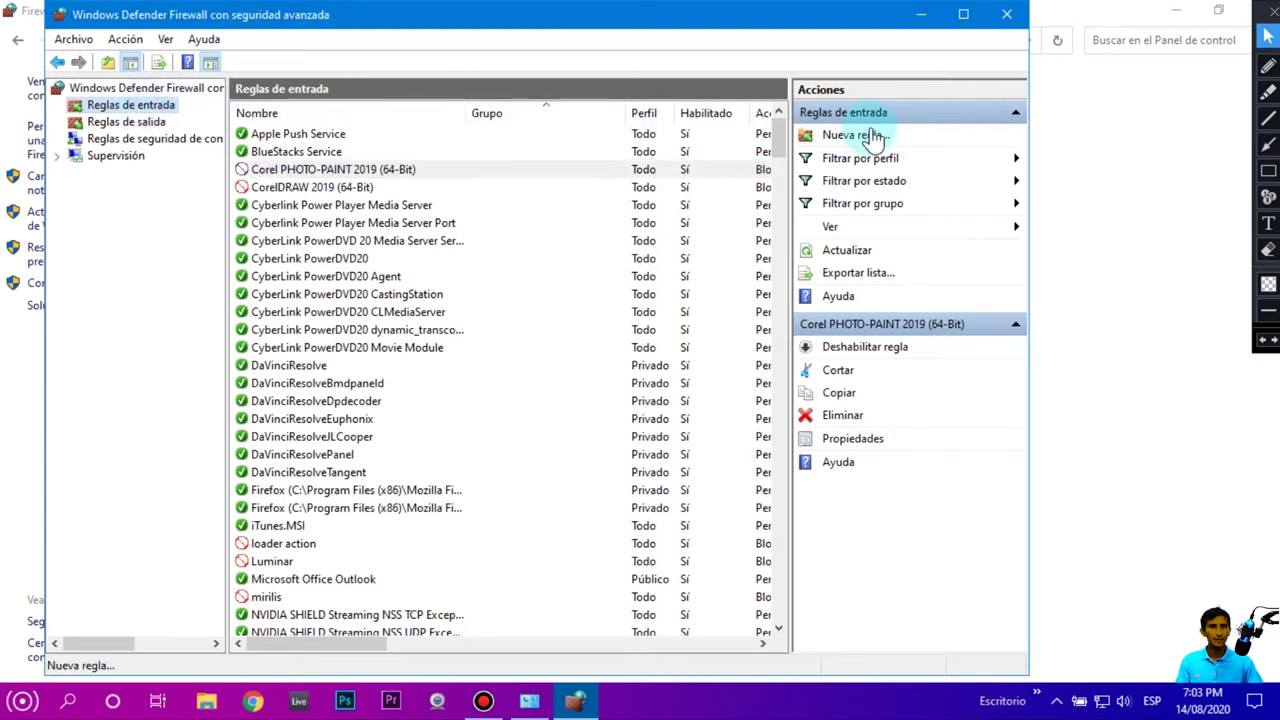
Step: Outline the Nueva regla action with a red annotation rectangle and erase the outline
click(1268, 170)
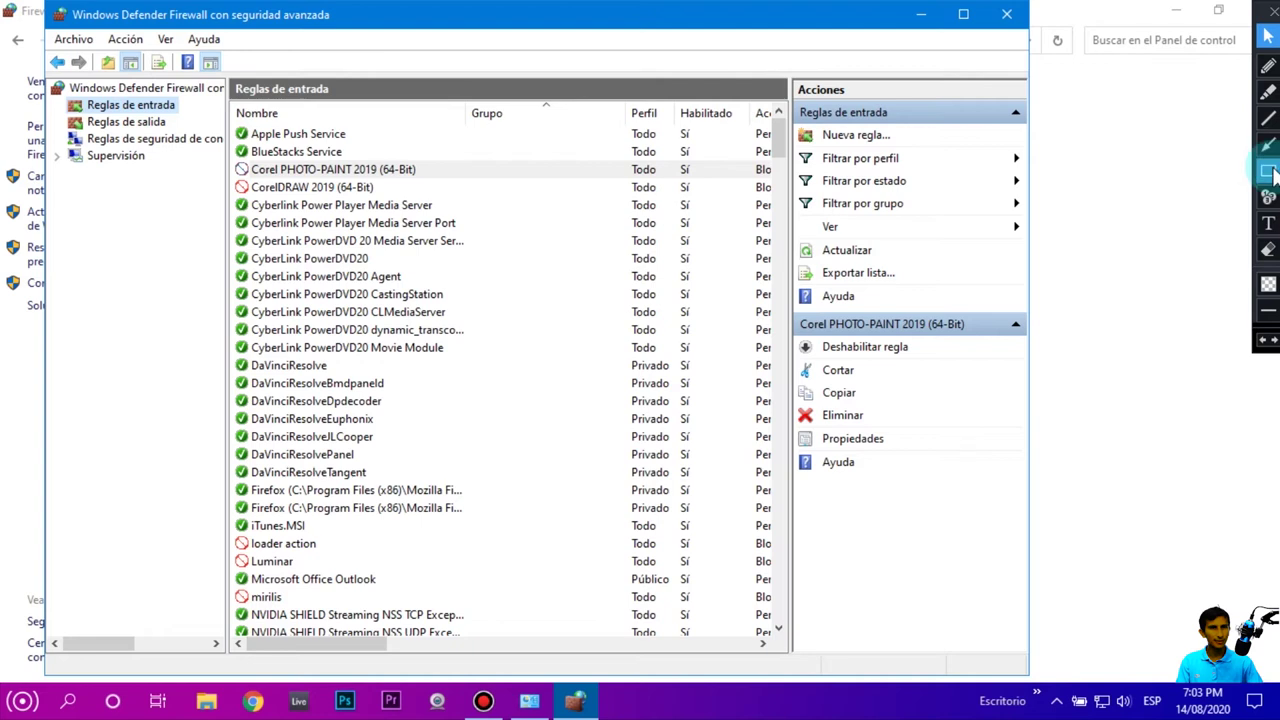
mouse_move(786, 121)
mouse_down()
mouse_move(980, 165)
mouse_move(1025, 148)
mouse_up()
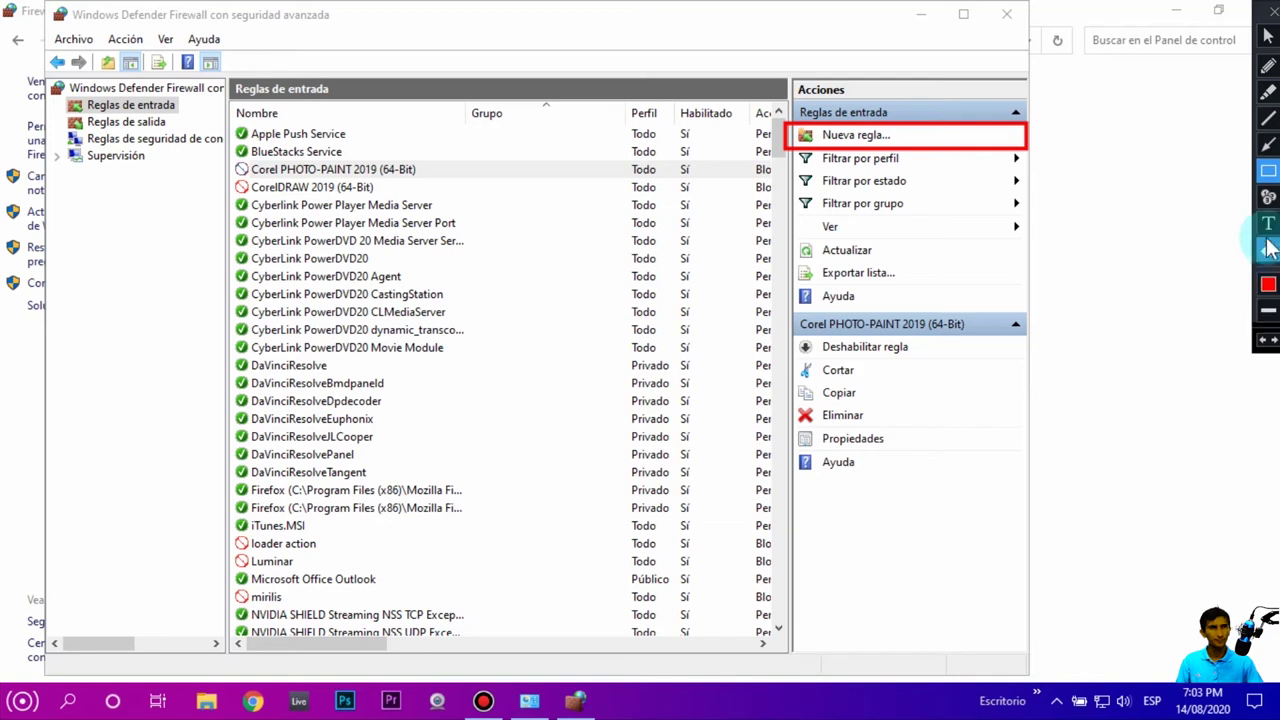
click(1268, 248)
click(1268, 34)
Step: Start a new inbound rule of type Programa and proceed to its program path settings
click(838, 143)
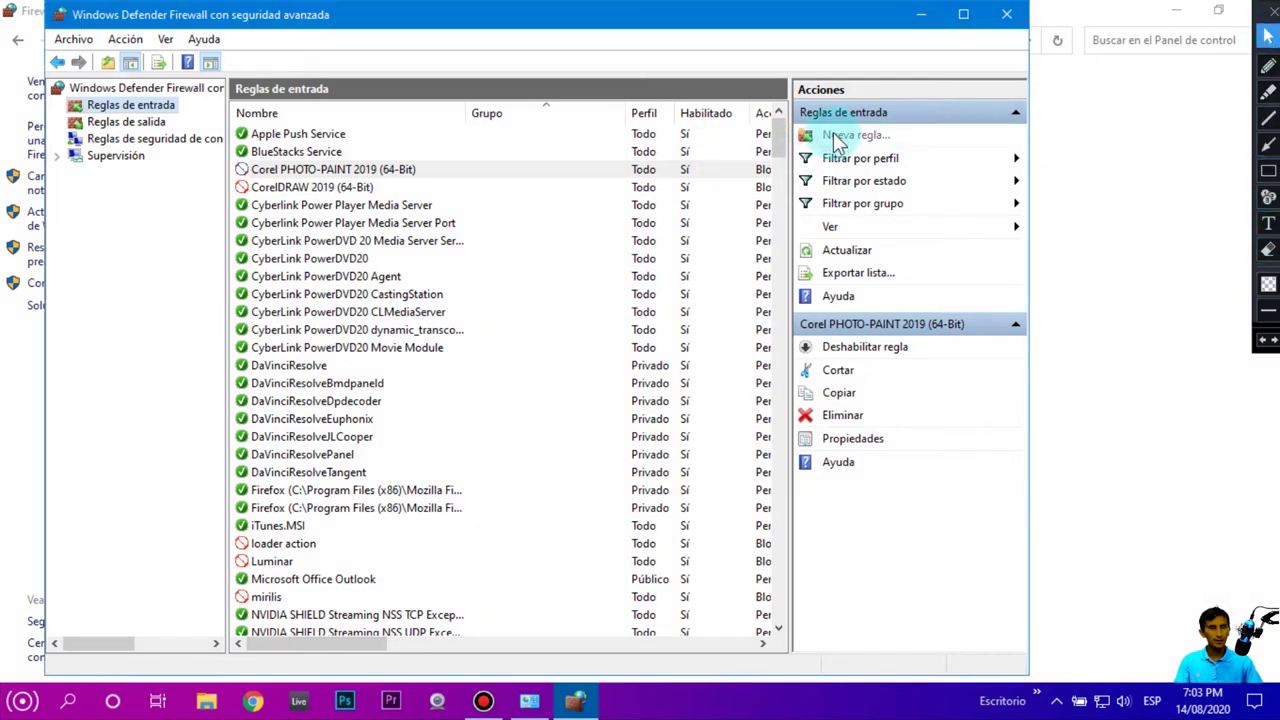
drag(335, 60, 549, 50)
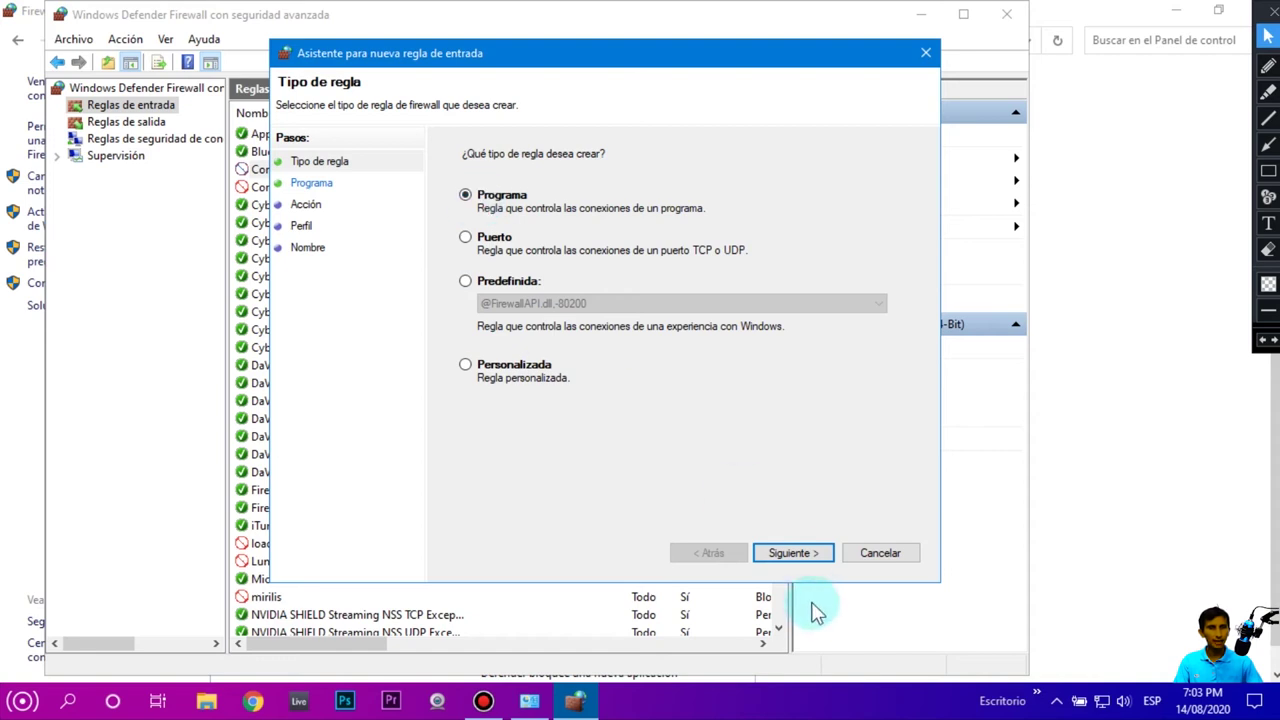
click(798, 555)
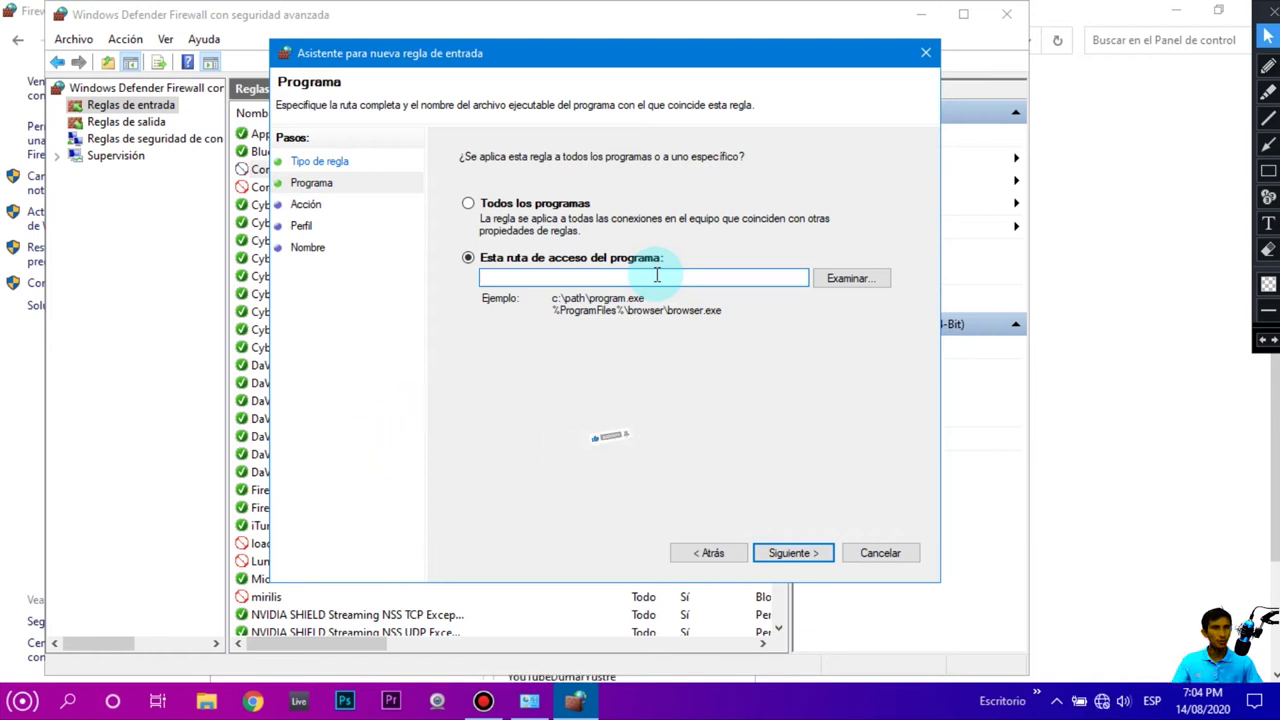
Step: Browse for the inbound rule's program in the Archivos de programa (x86) folder on Disco local (C:)
click(862, 282)
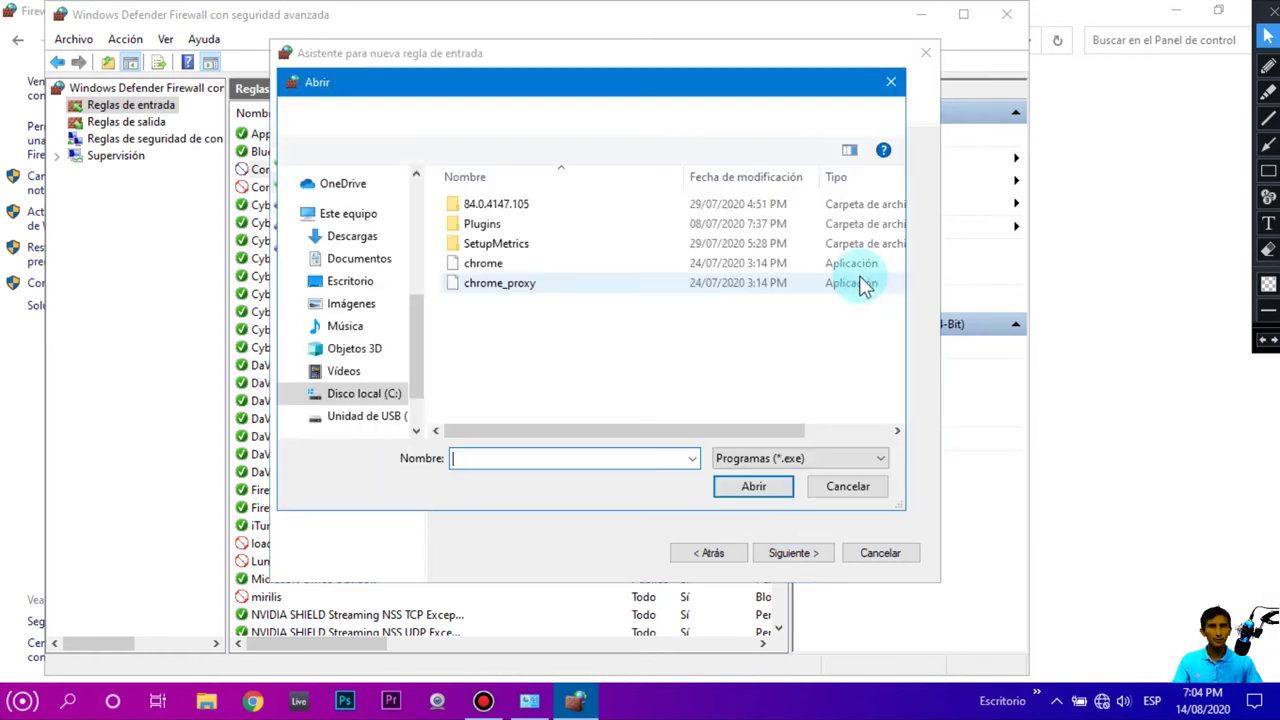
drag(418, 327, 415, 383)
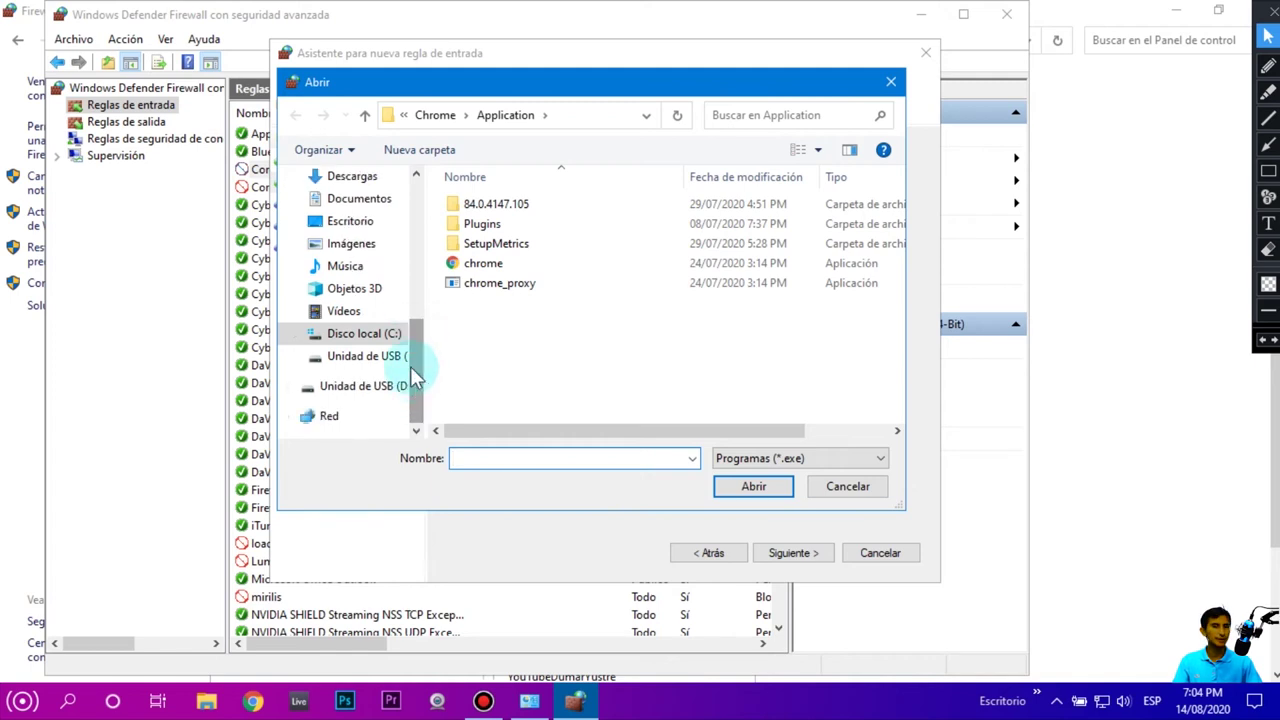
click(356, 338)
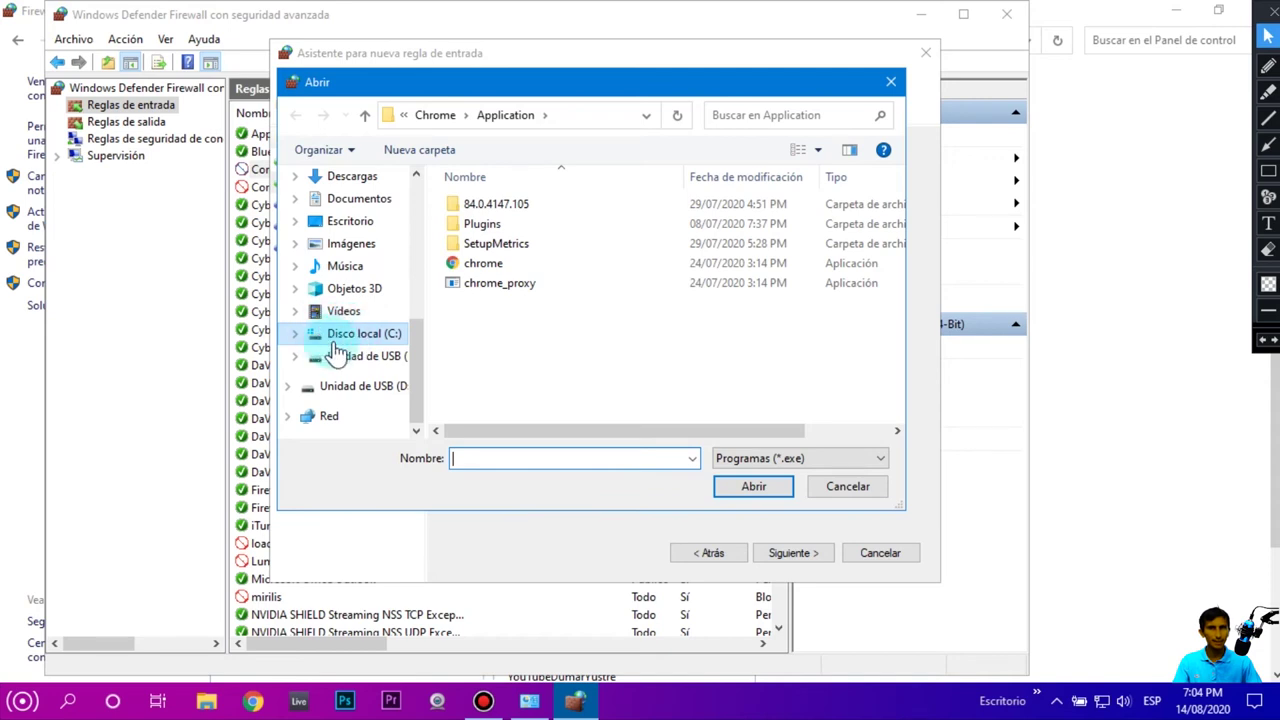
click(355, 336)
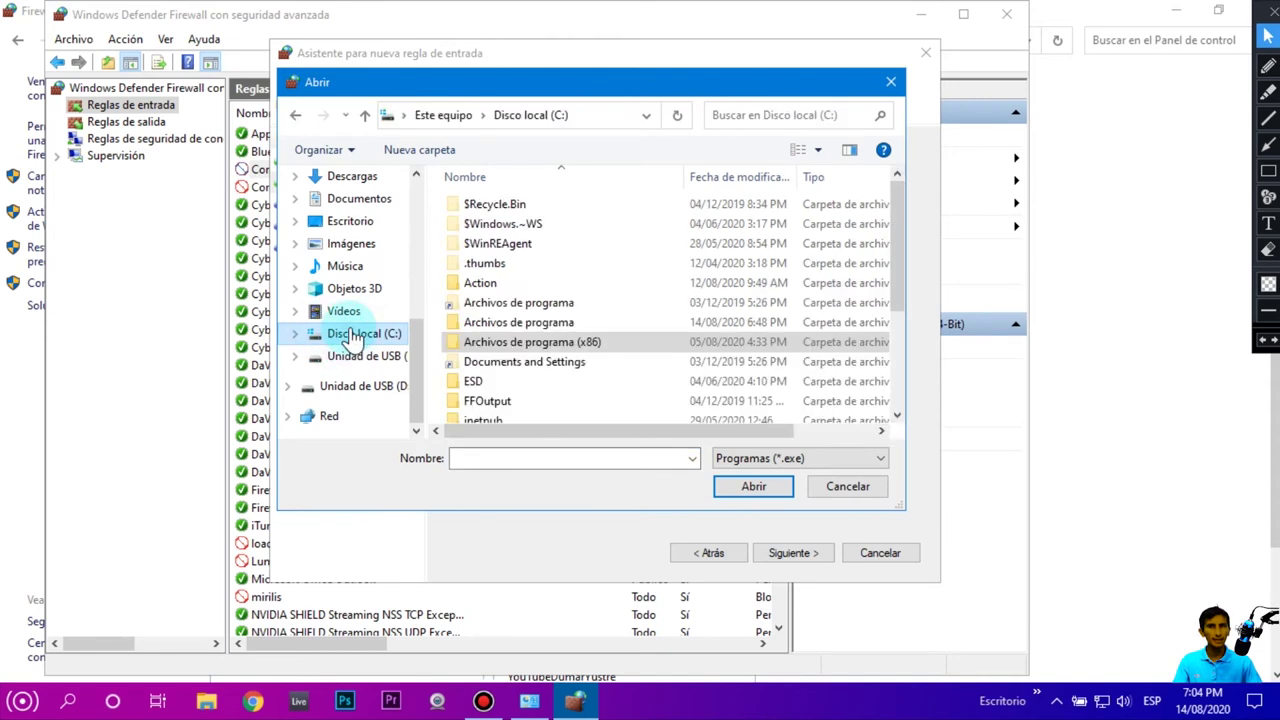
click(535, 324)
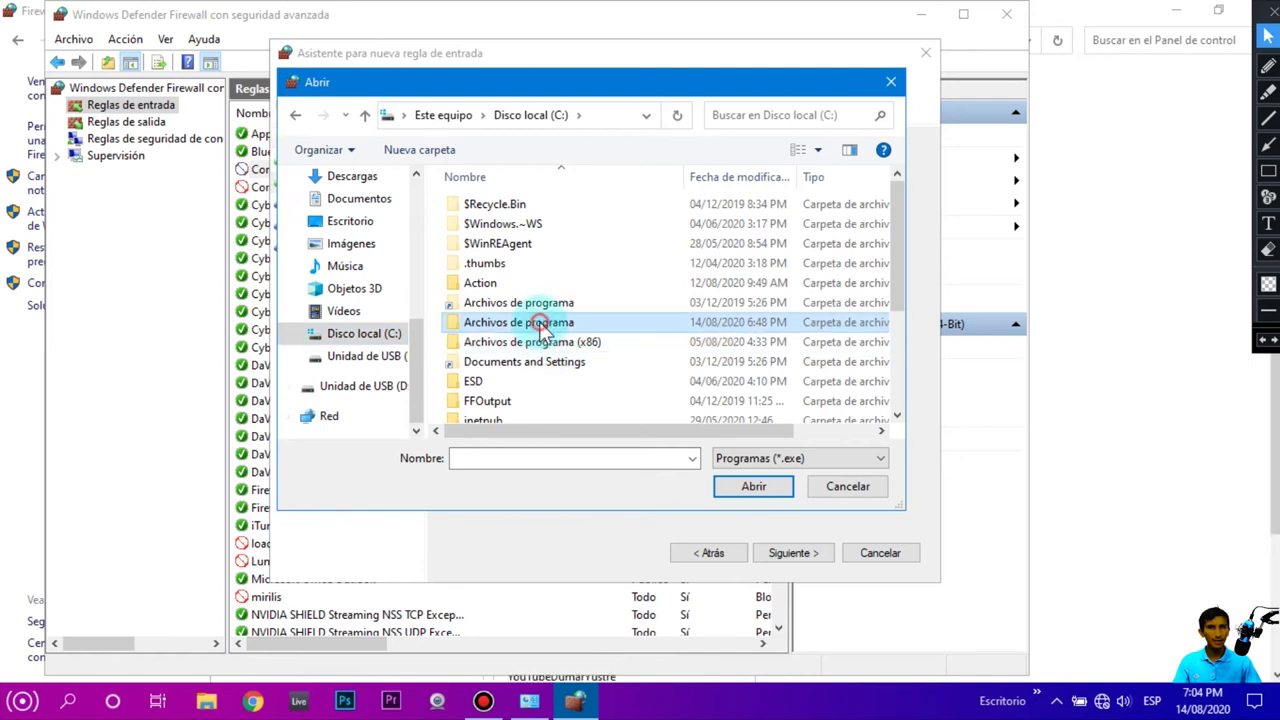
click(555, 322)
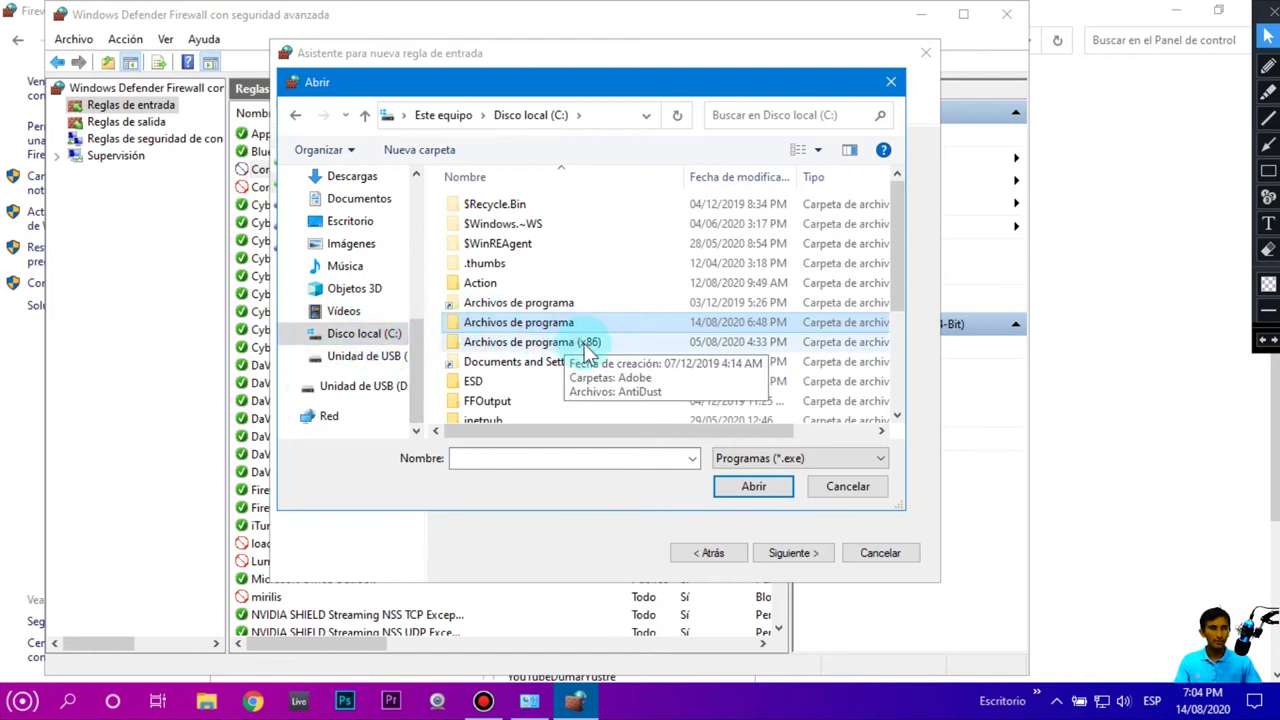
double_click(547, 348)
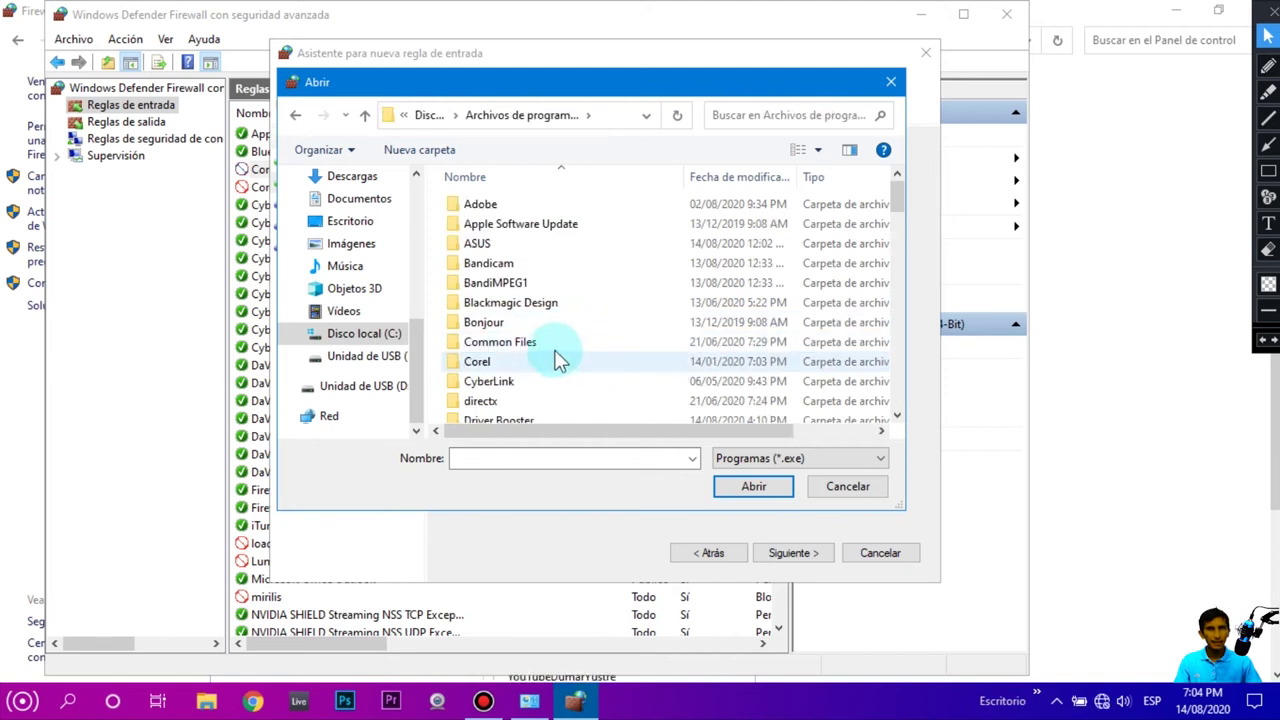
Step: Choose the chrome application from Google\Chrome\Application as the inbound rule's program and proceed to the action settings
scroll(558, 360, down, 4)
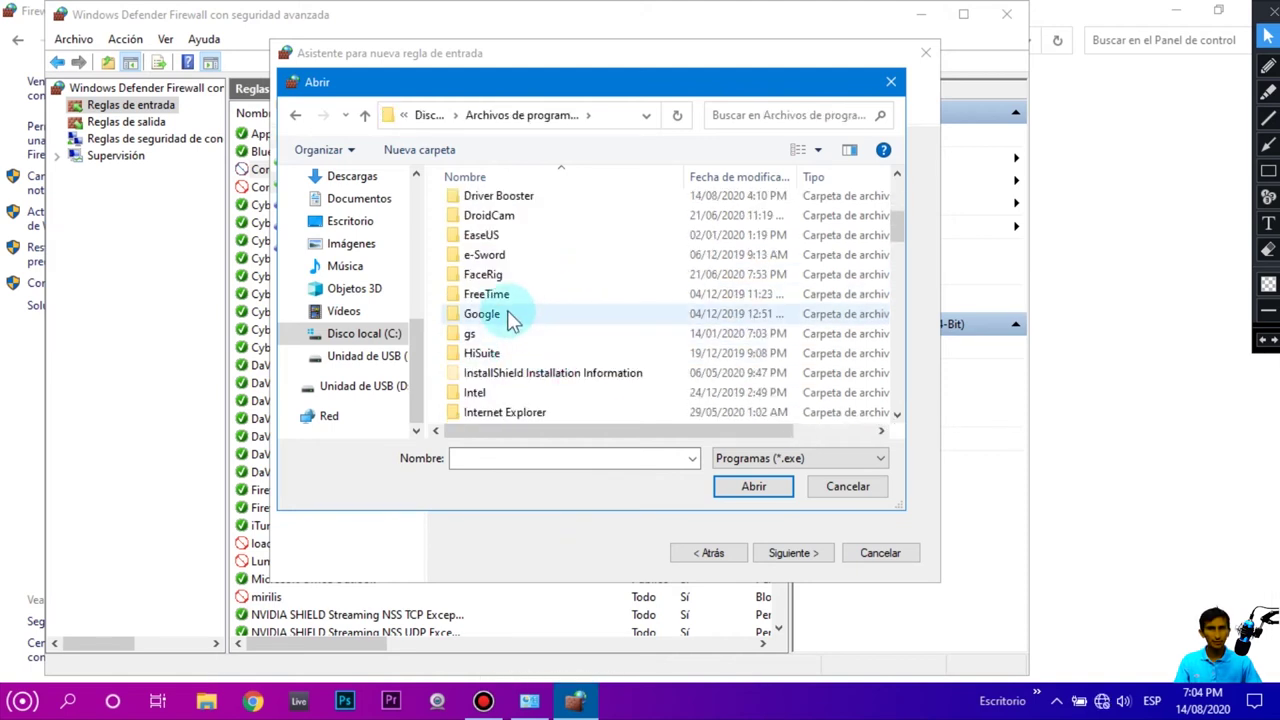
double_click(505, 315)
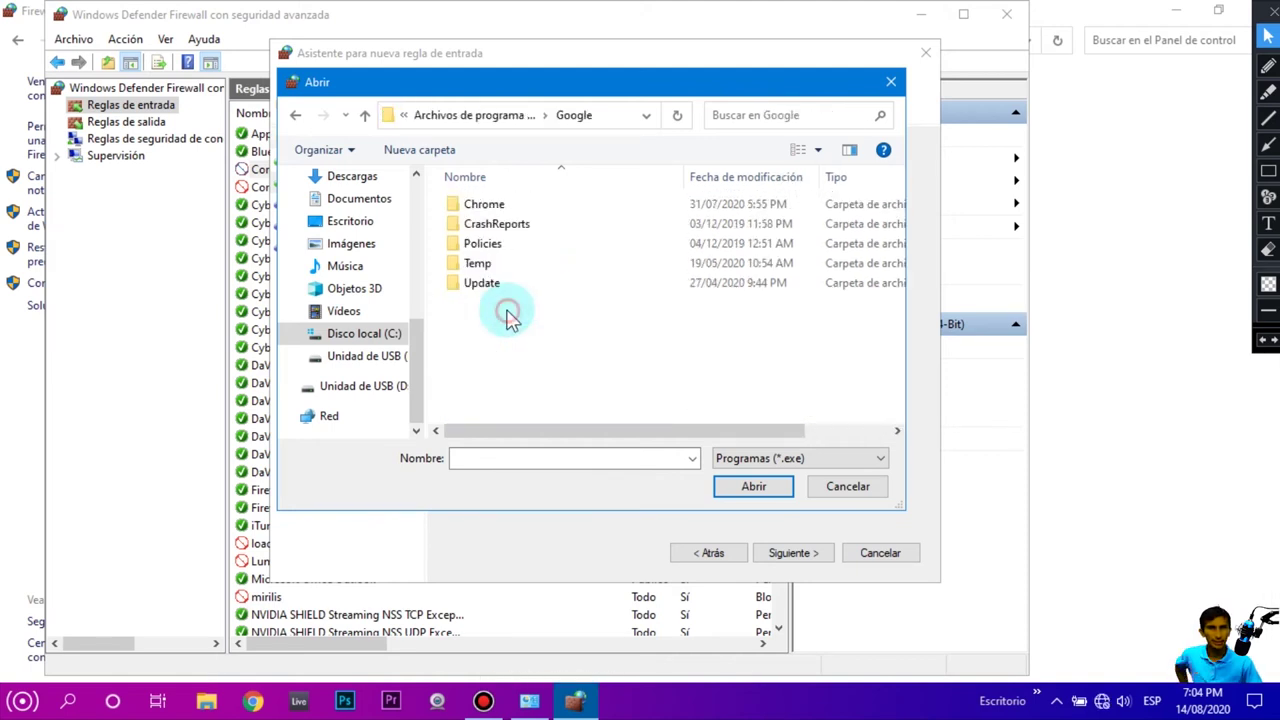
double_click(500, 205)
double_click(508, 220)
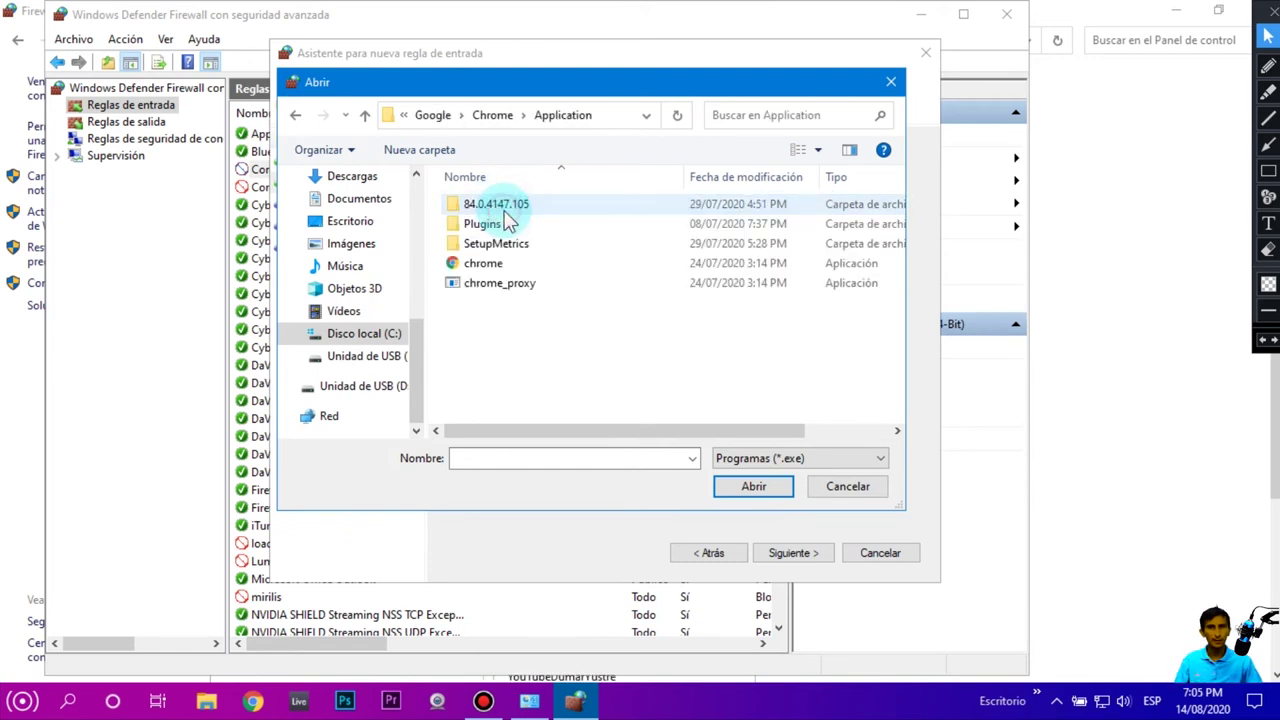
click(522, 267)
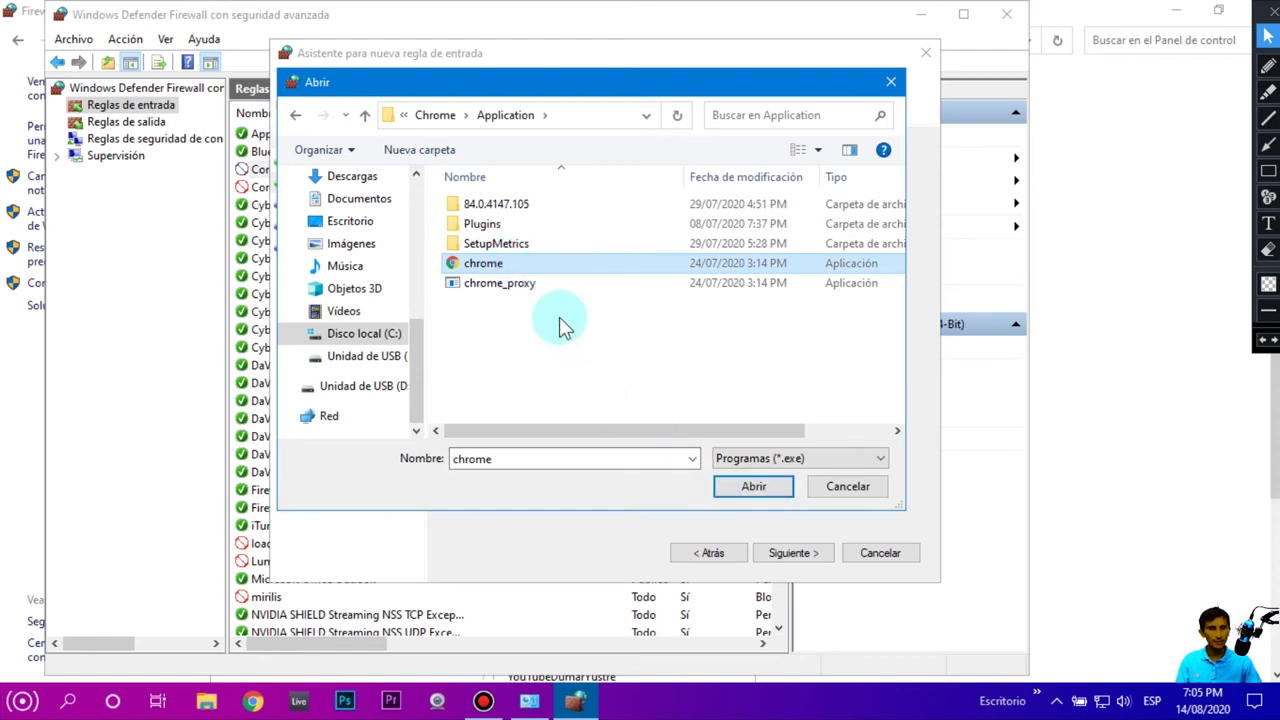
click(740, 488)
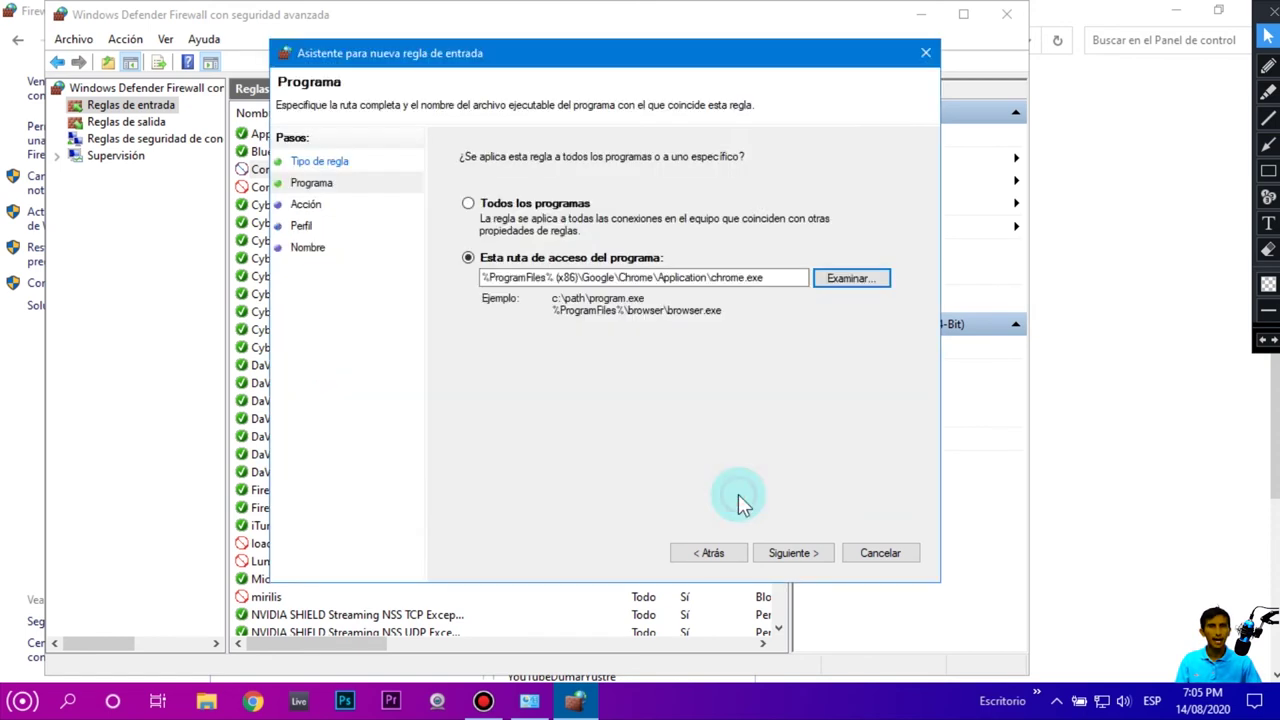
click(778, 553)
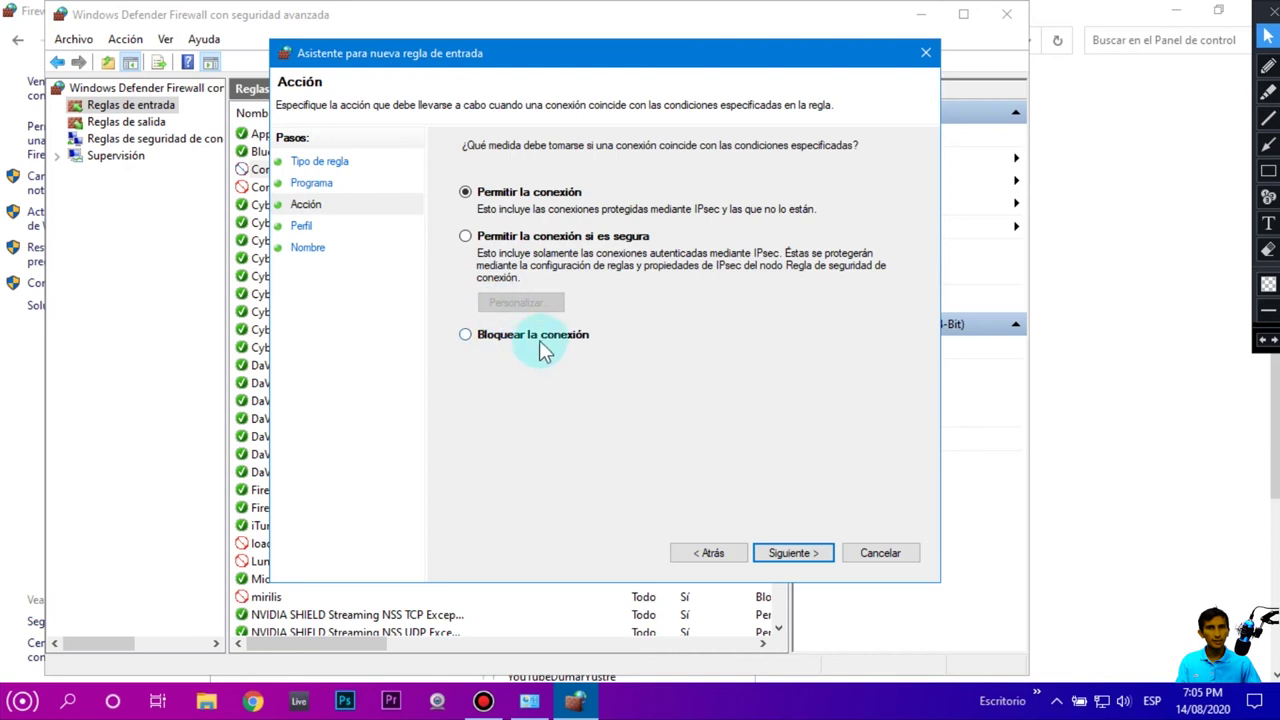
Step: Set the inbound rule to Bloquear la conexión for the Dominio, Privado and Público profiles, name it Chrome, and finish it
click(786, 552)
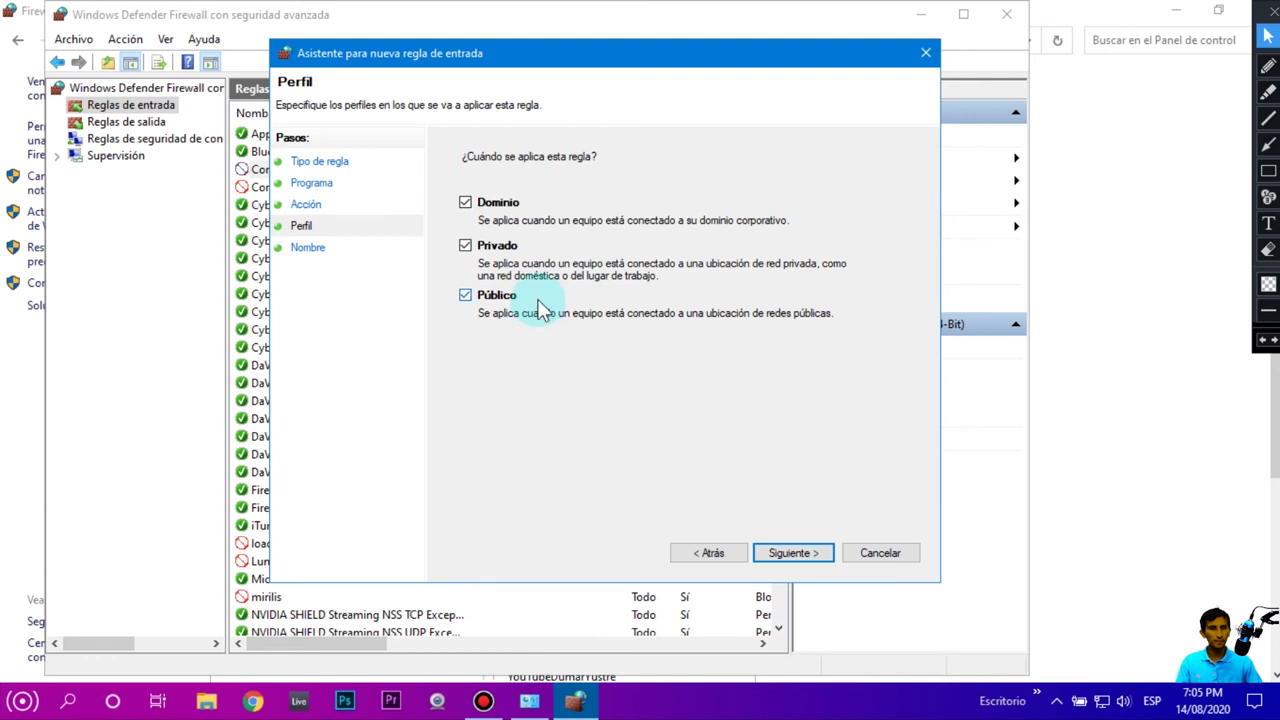
click(804, 553)
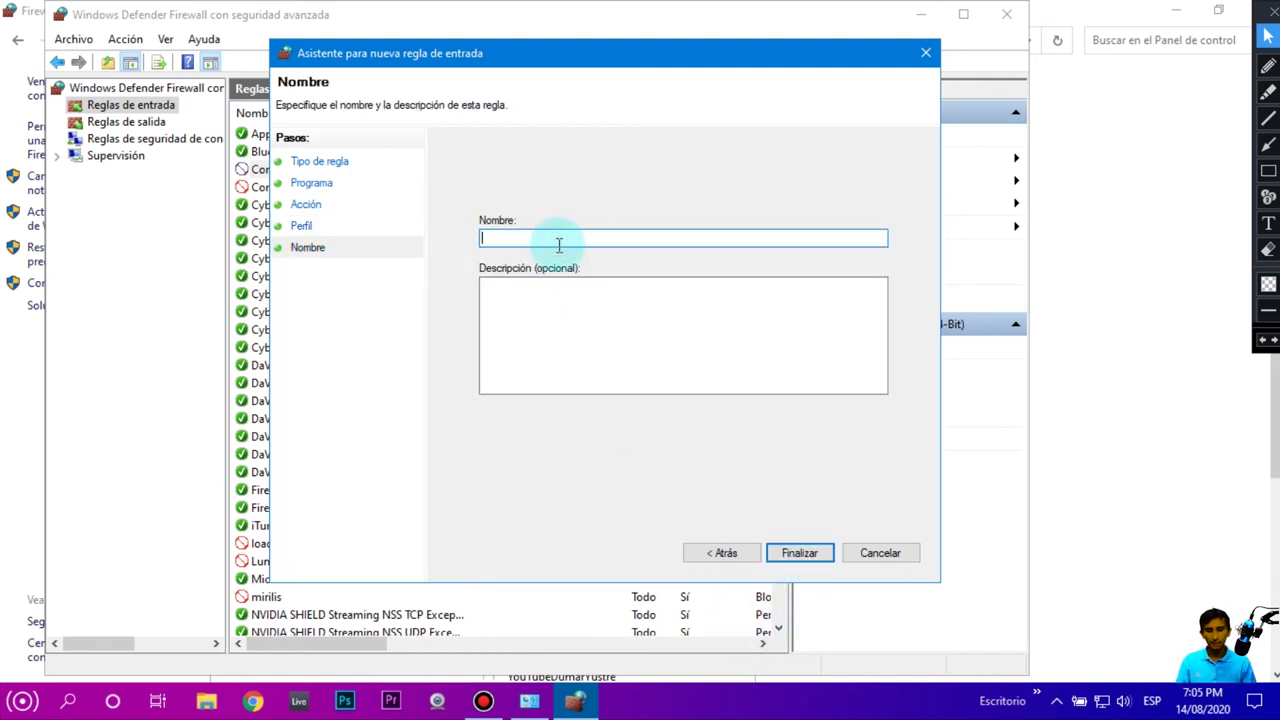
text(Chrome)
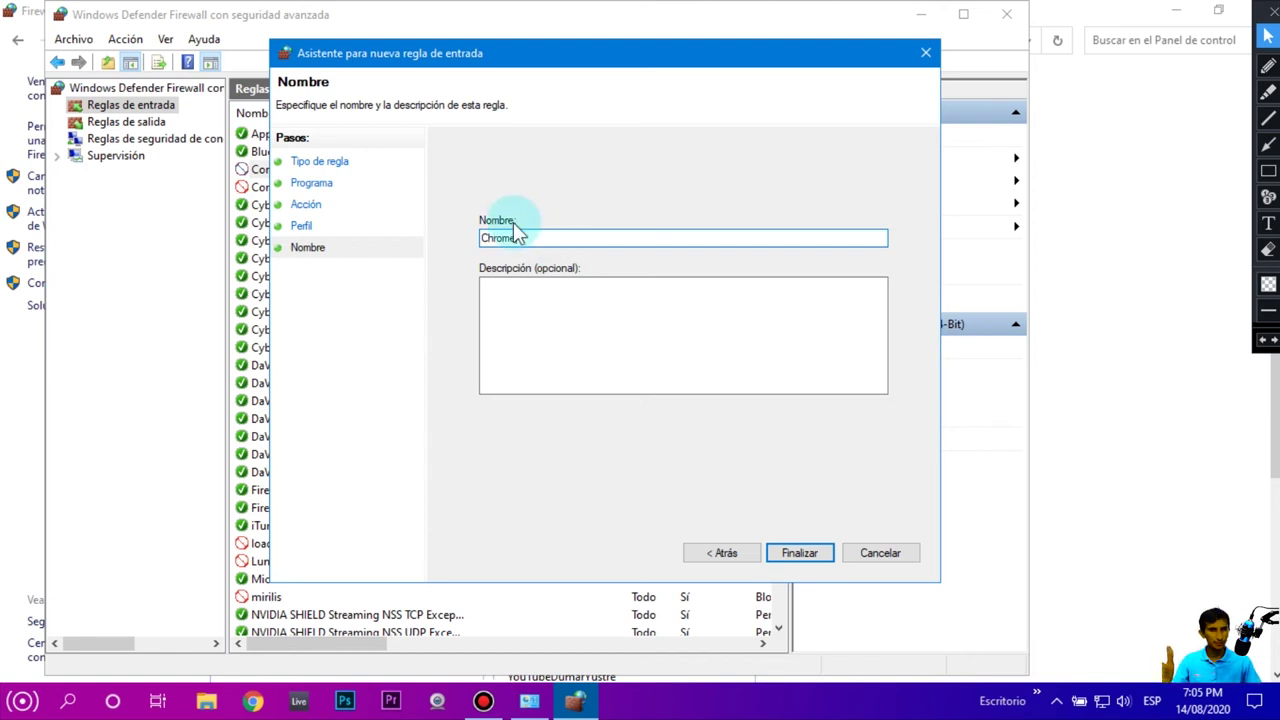
click(800, 553)
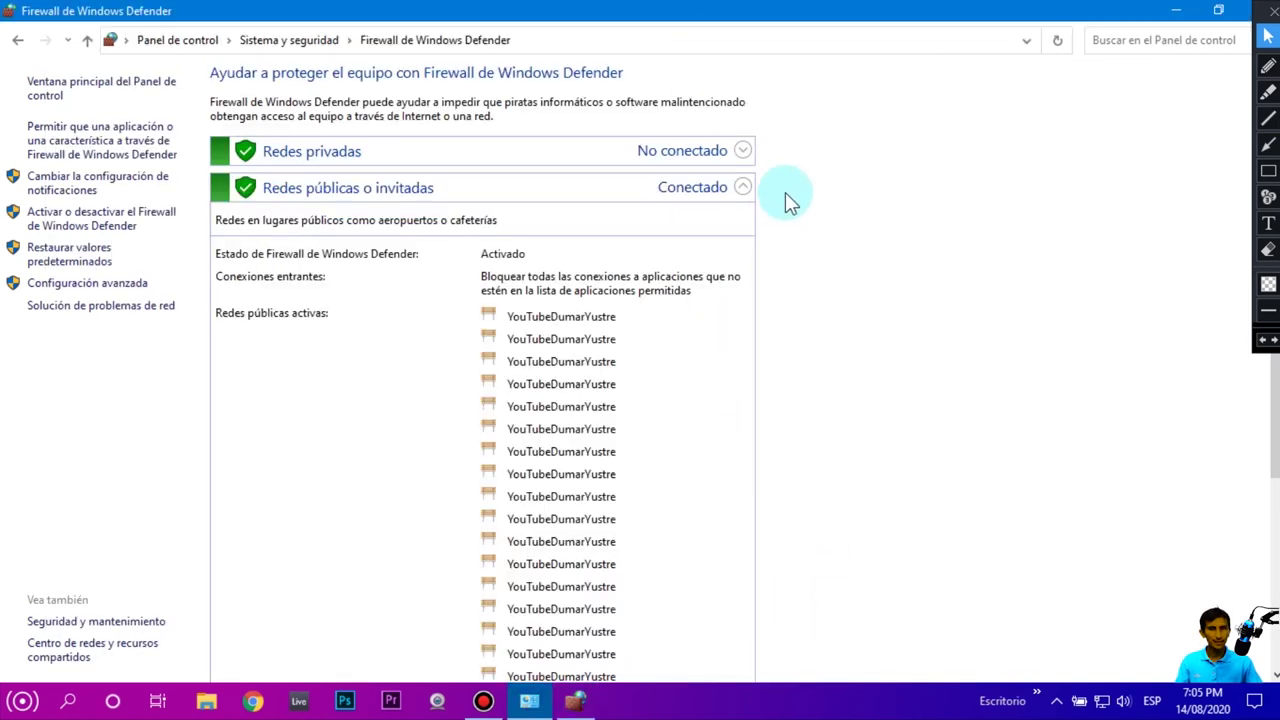
Step: Return to the advanced firewall window and start a new outbound rule (Reglas de salida) of type Programa
click(582, 703)
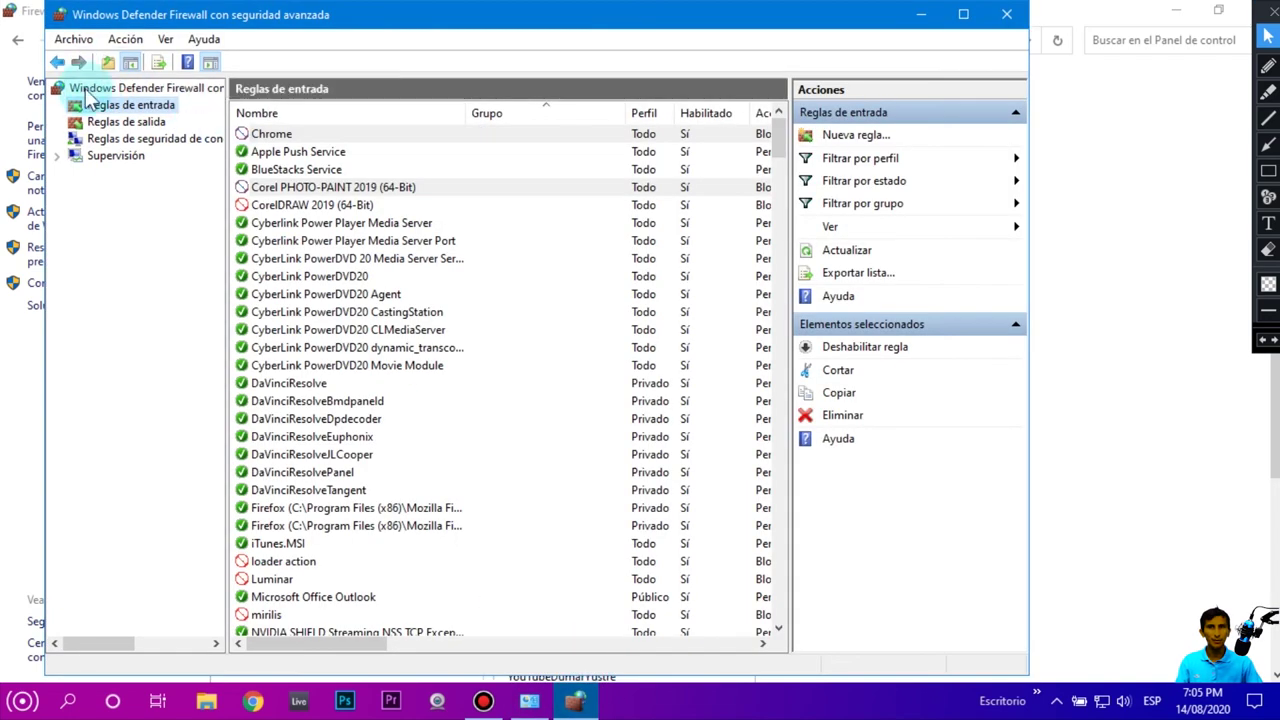
click(140, 123)
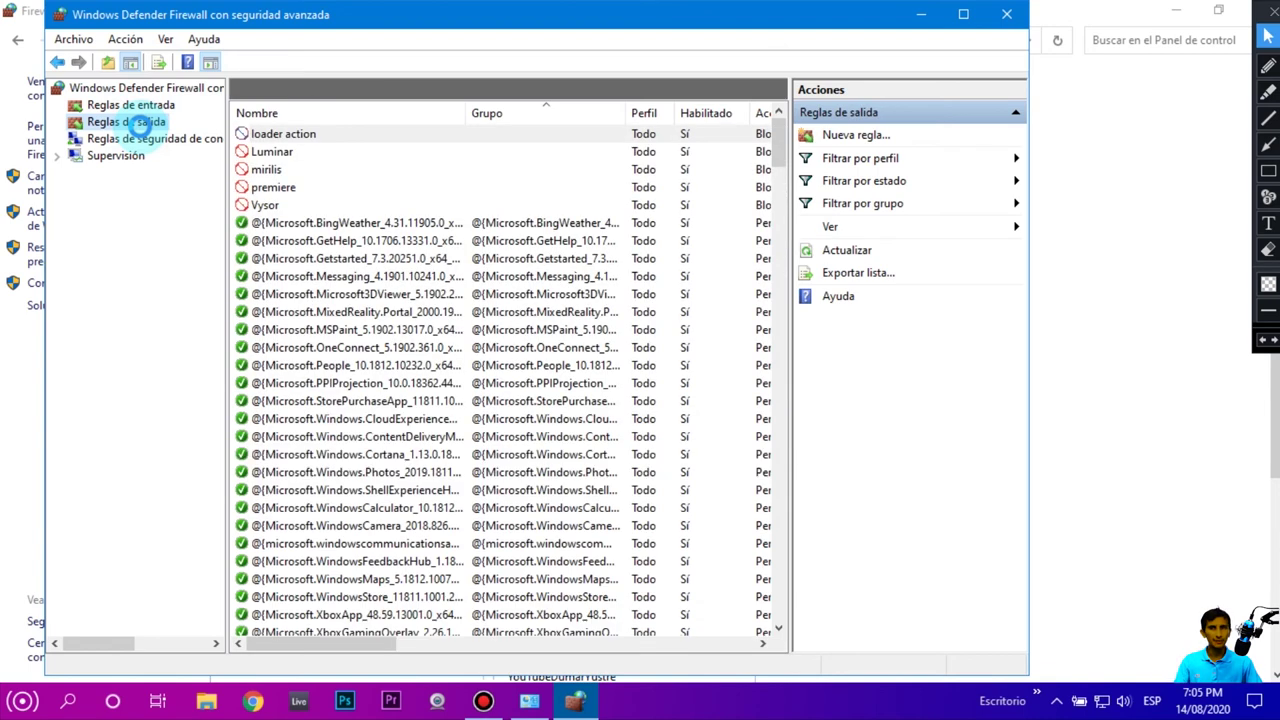
click(858, 137)
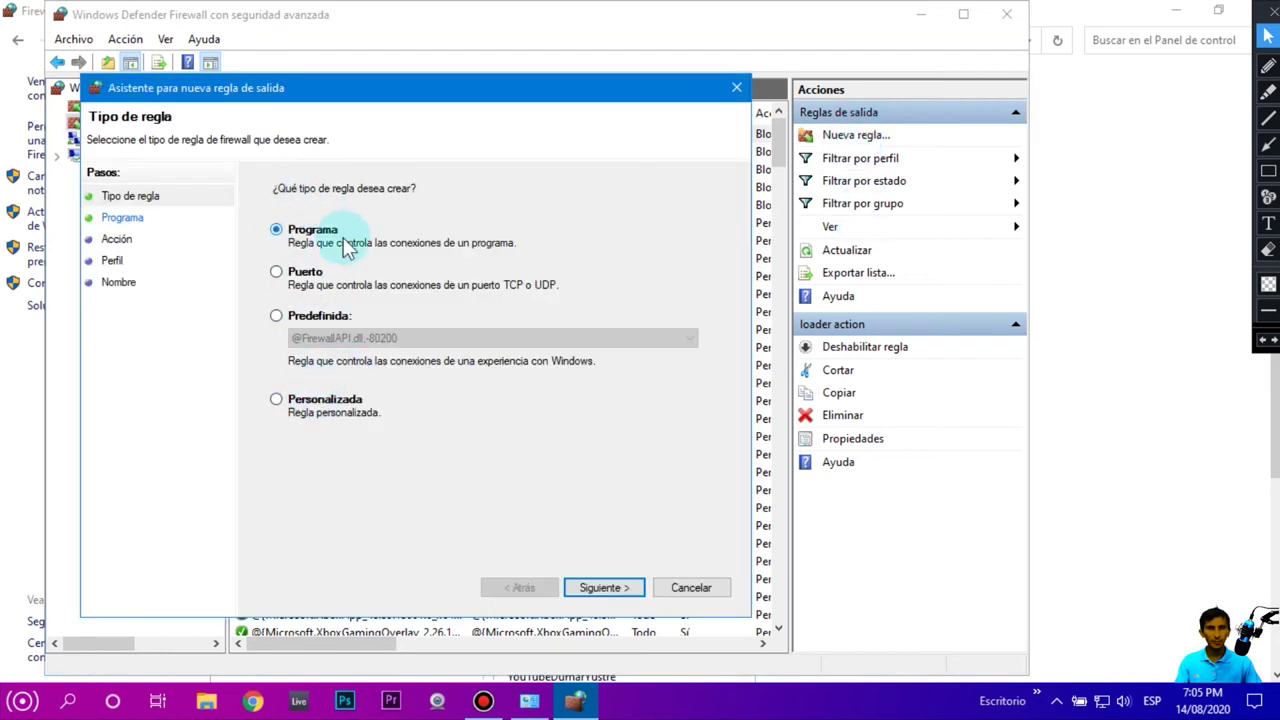
click(600, 589)
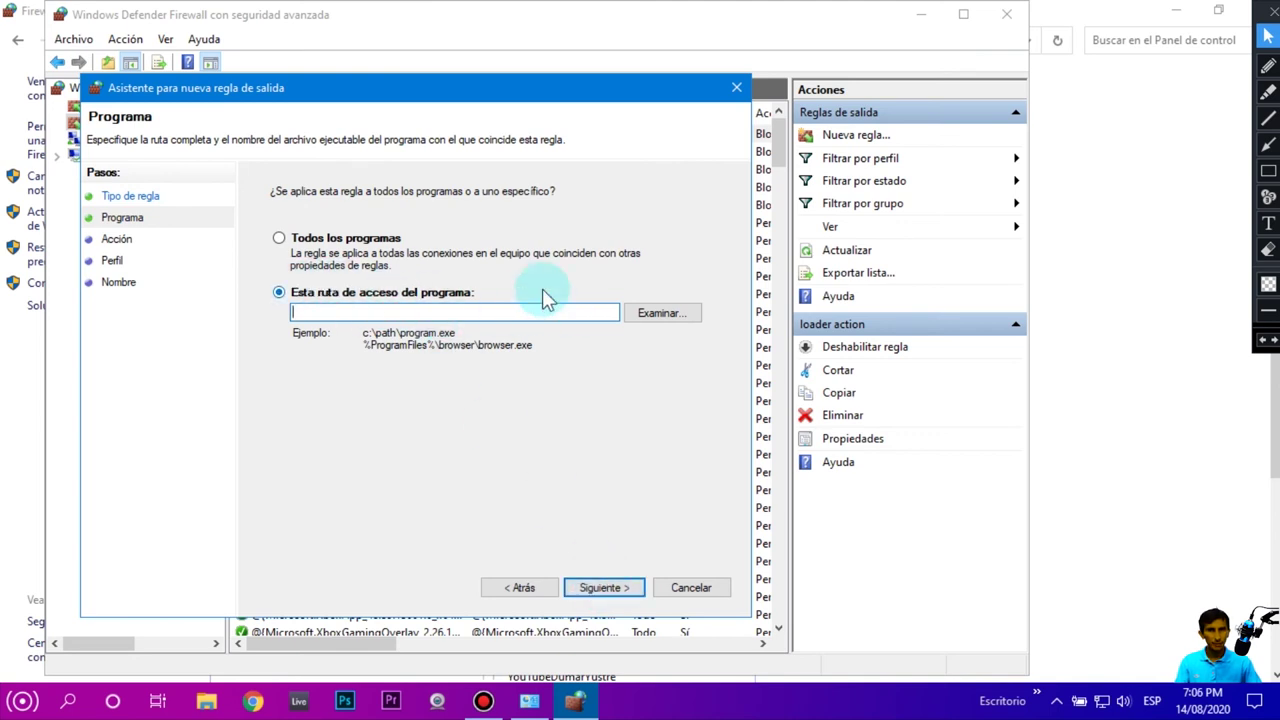
Step: Choose the chrome application in Chrome\Application as the outbound rule's program and proceed to the action settings
click(662, 313)
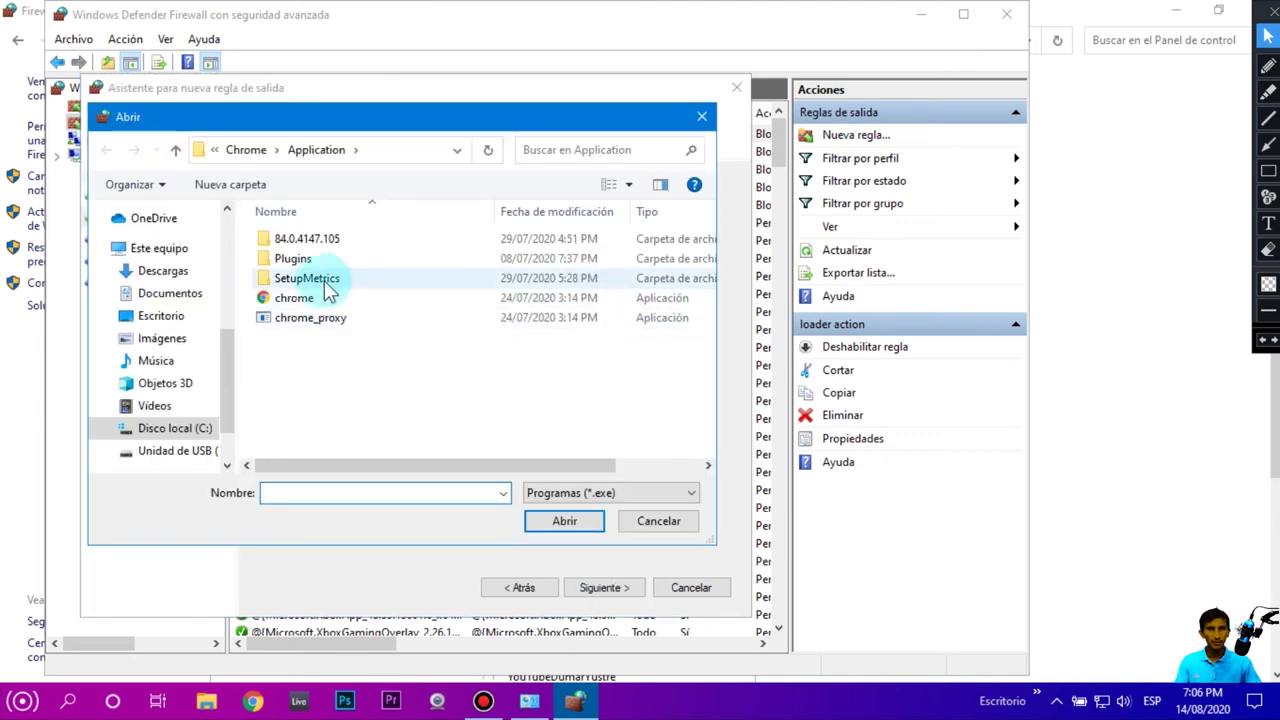
click(325, 299)
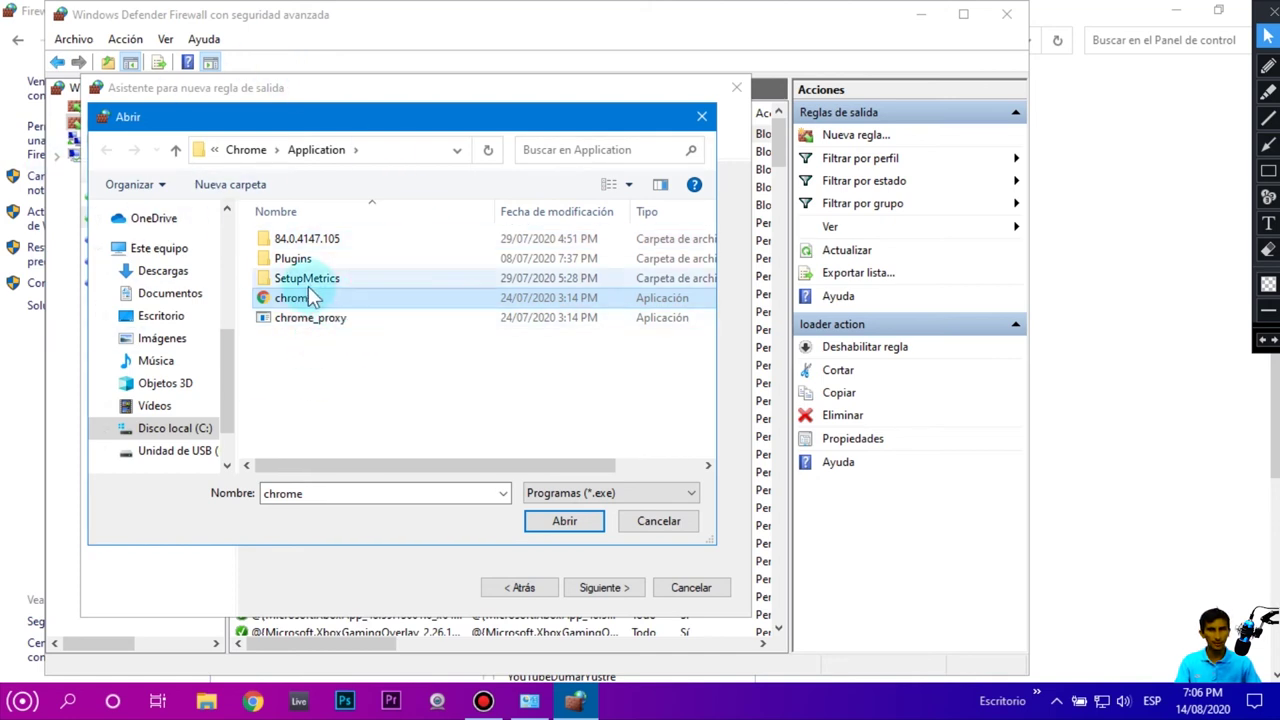
click(564, 521)
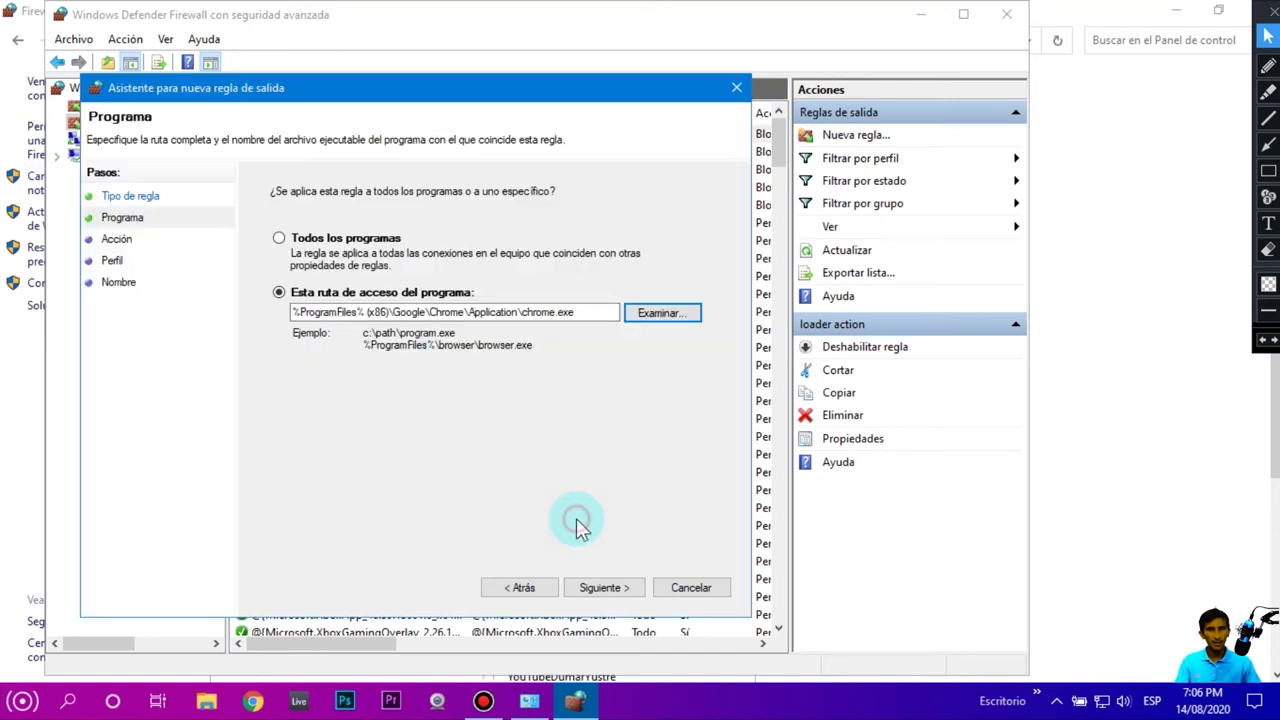
click(605, 587)
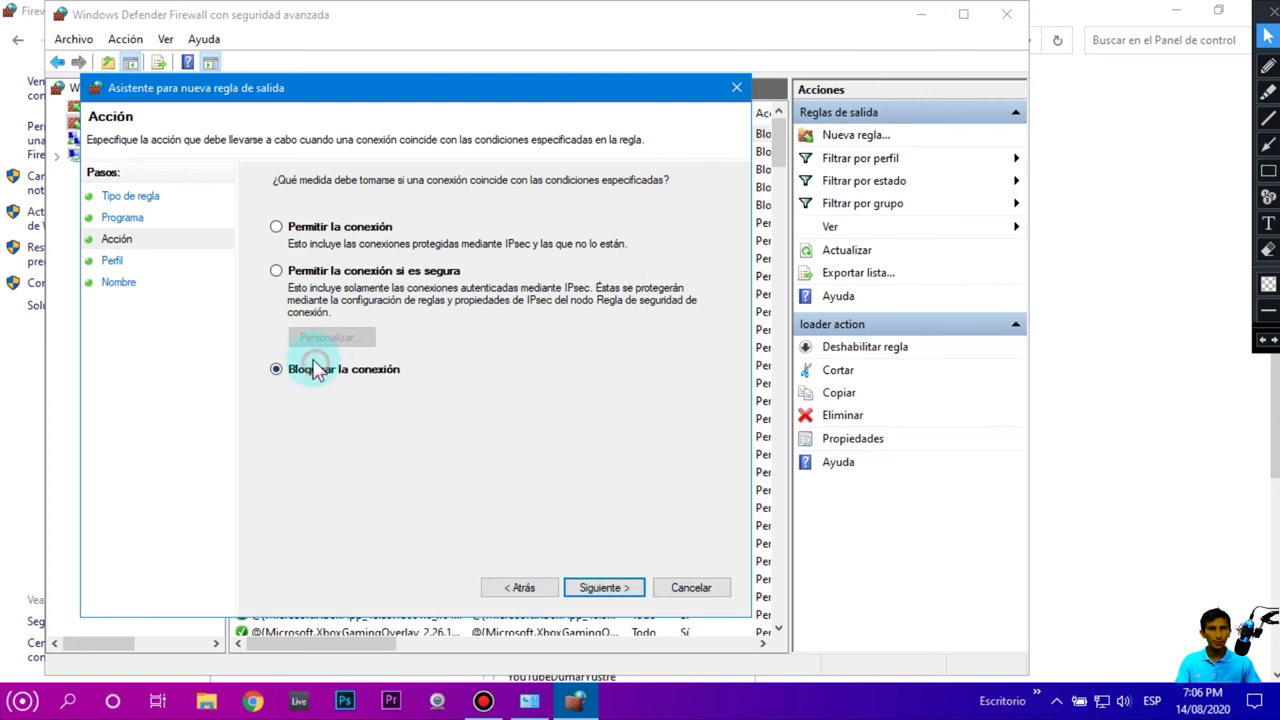
Step: Set the outbound rule to Bloquear la conexión for the Dominio, Privado and Público profiles, name it chrome, and finish it
click(600, 587)
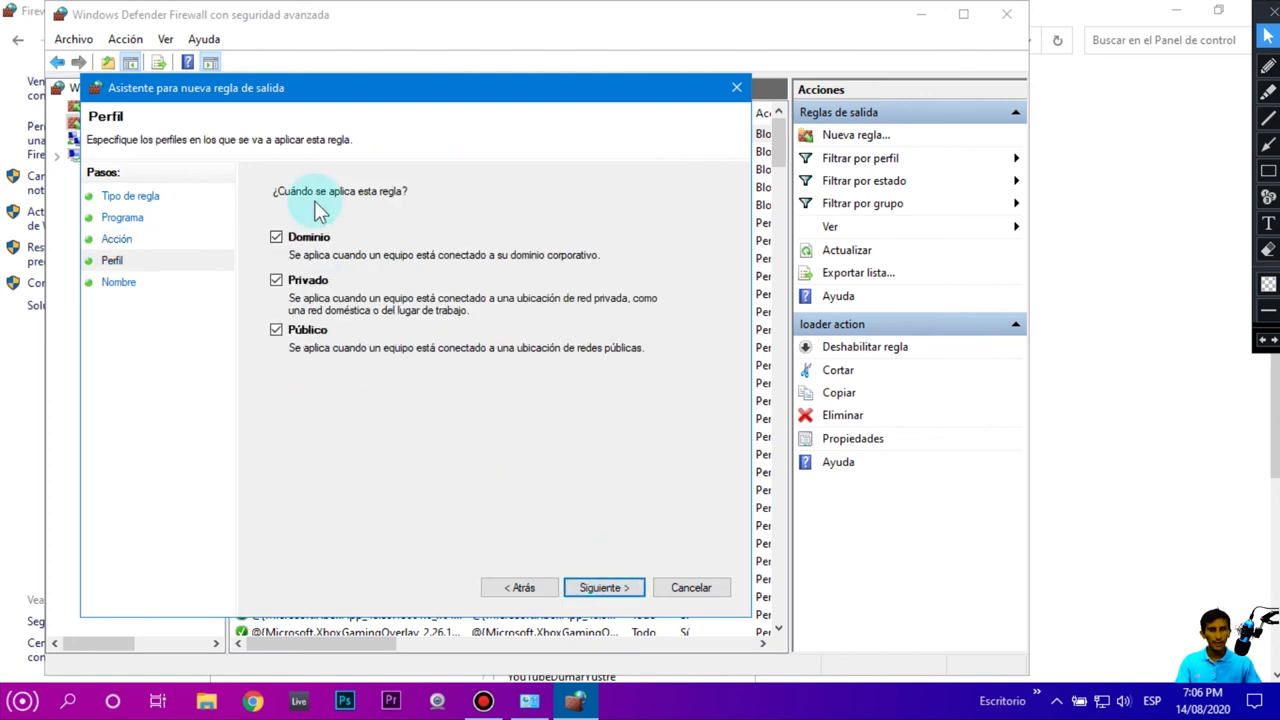
click(632, 591)
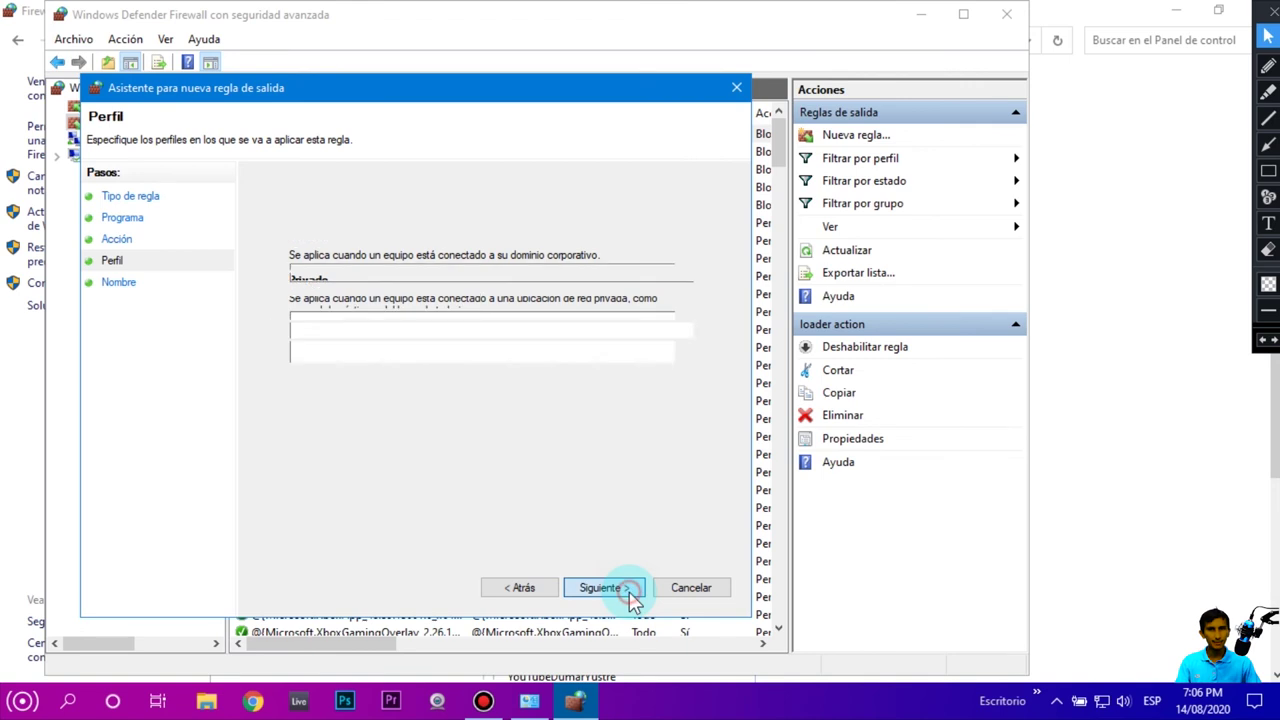
click(384, 273)
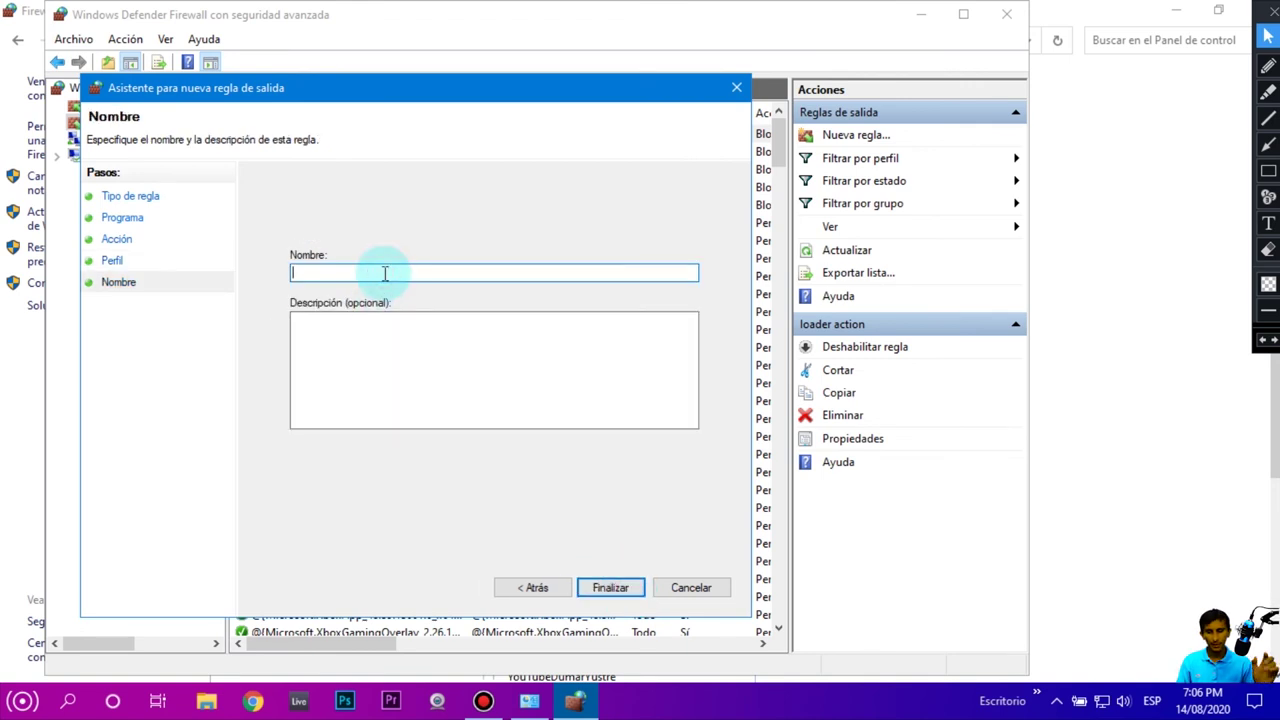
text(chrome)
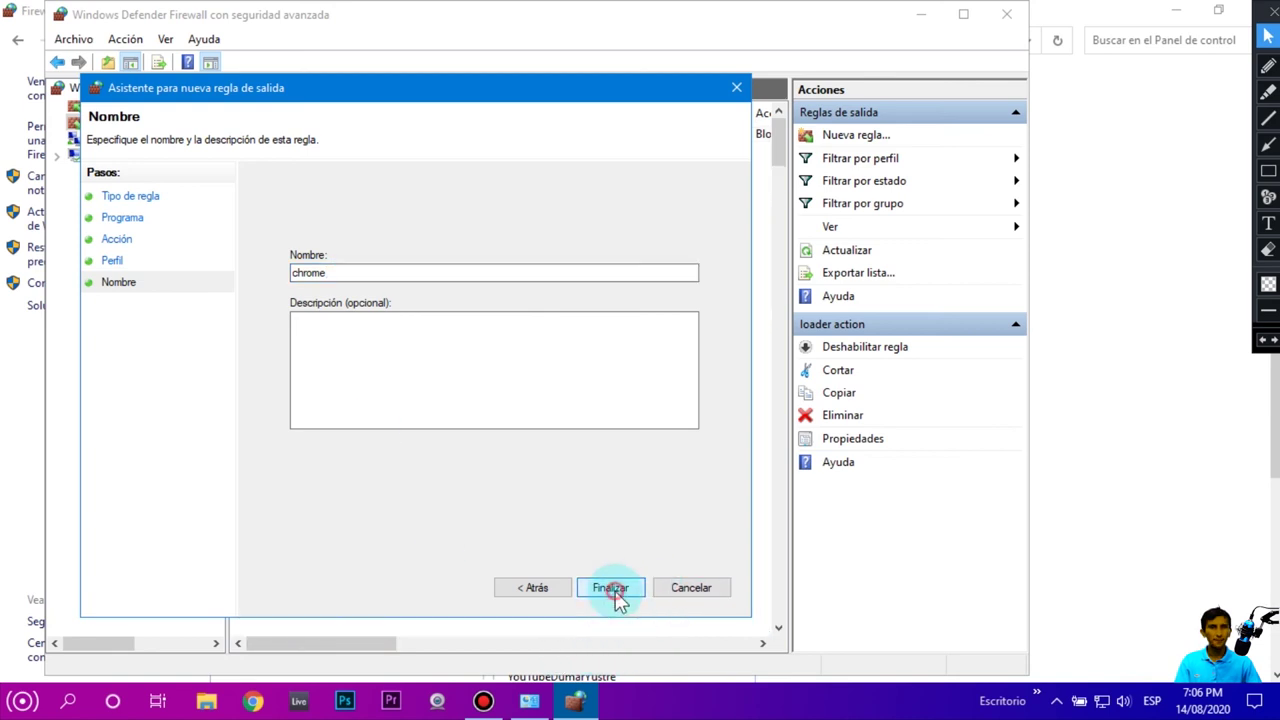
click(611, 590)
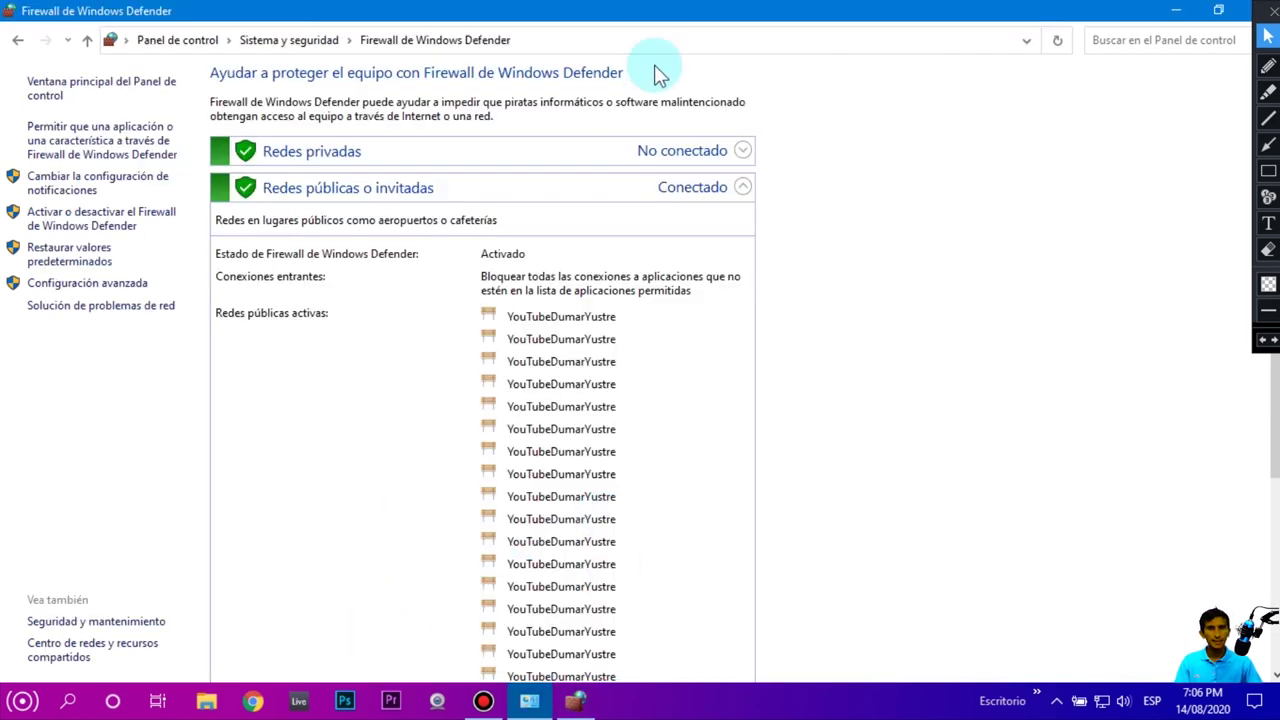
Step: Switch to Chrome and maximize its window to test internet access with google.com
click(253, 705)
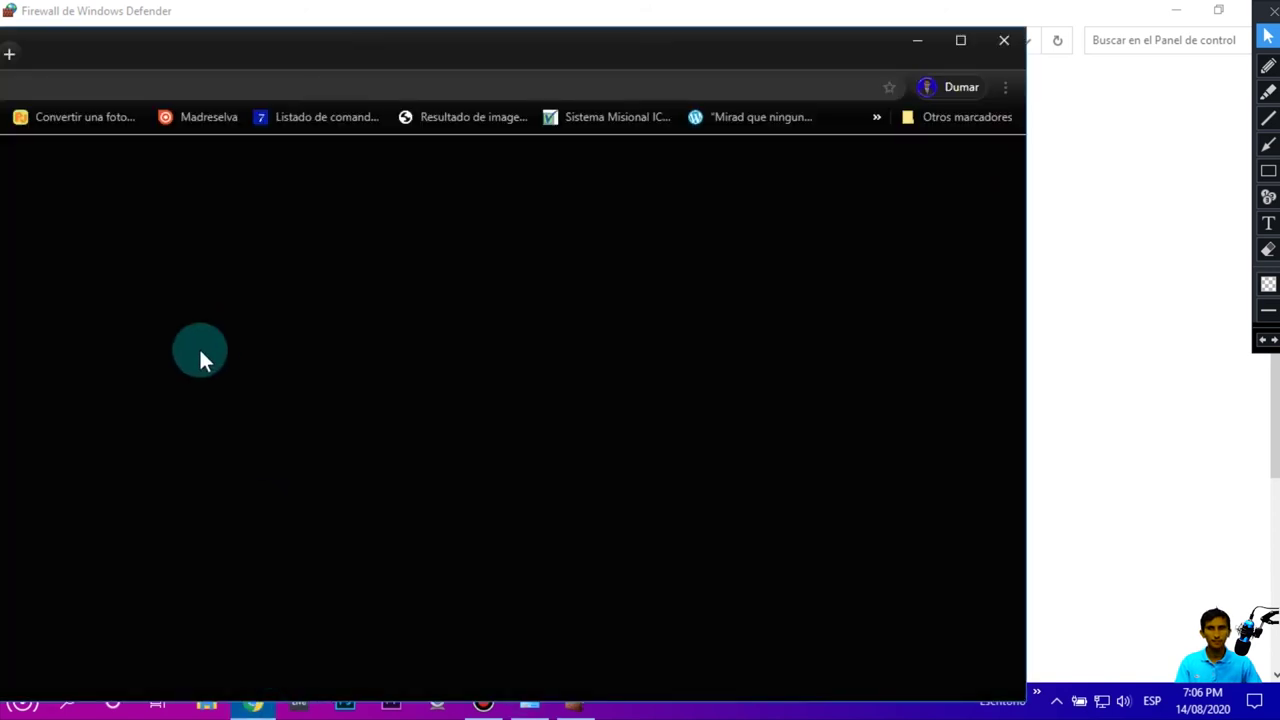
click(945, 44)
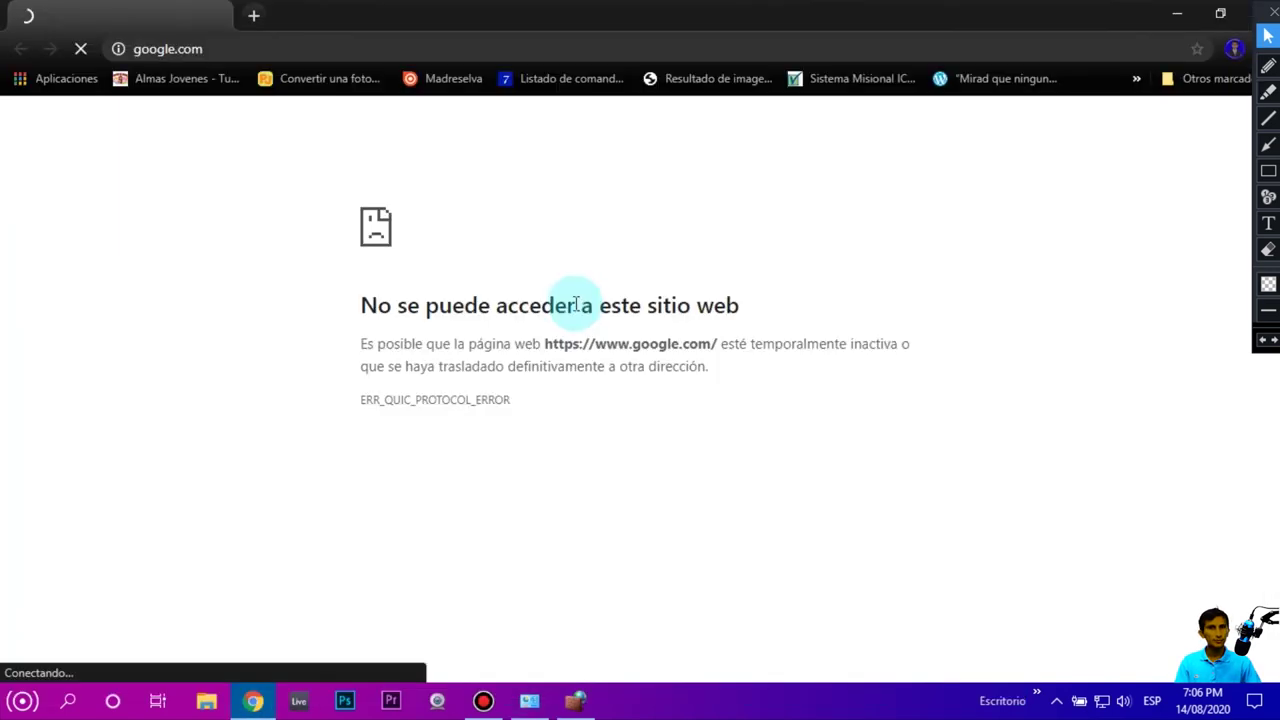
Step: Test Chrome's internet access by opening Gmail, Google Drive and YouTube one after another from its Aplicaciones page
drag(368, 305, 741, 298)
click(63, 85)
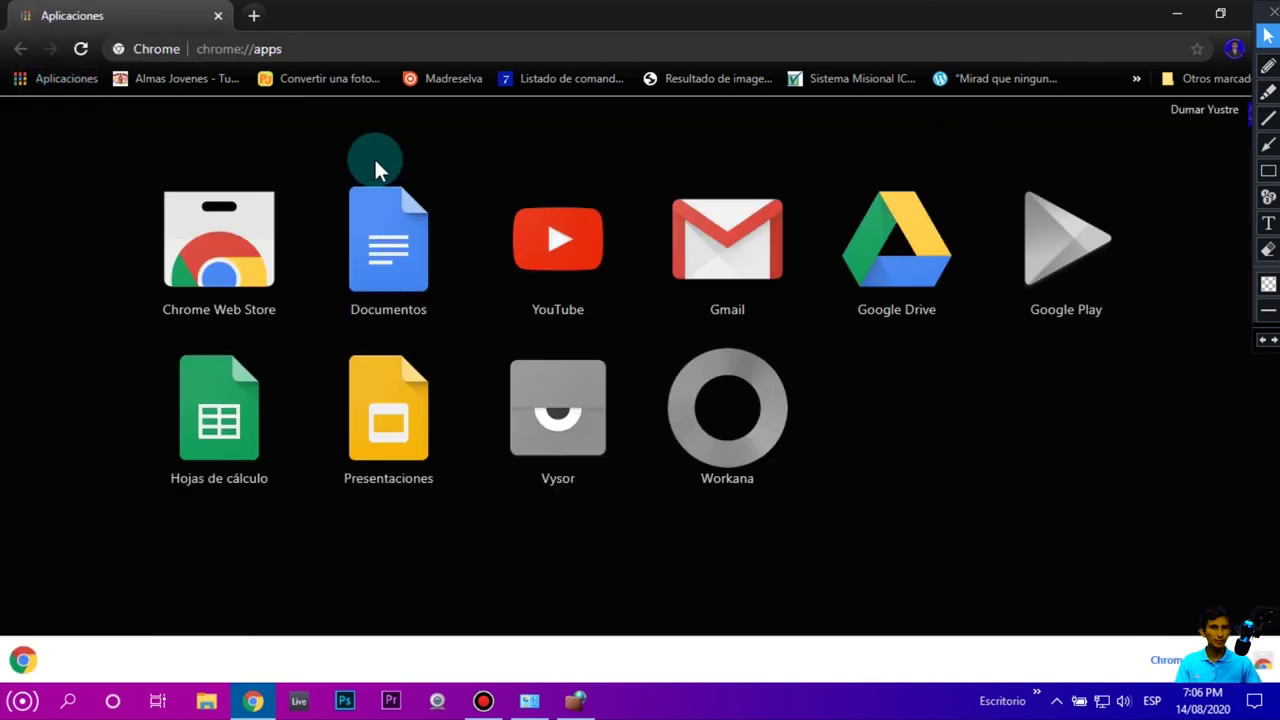
click(735, 240)
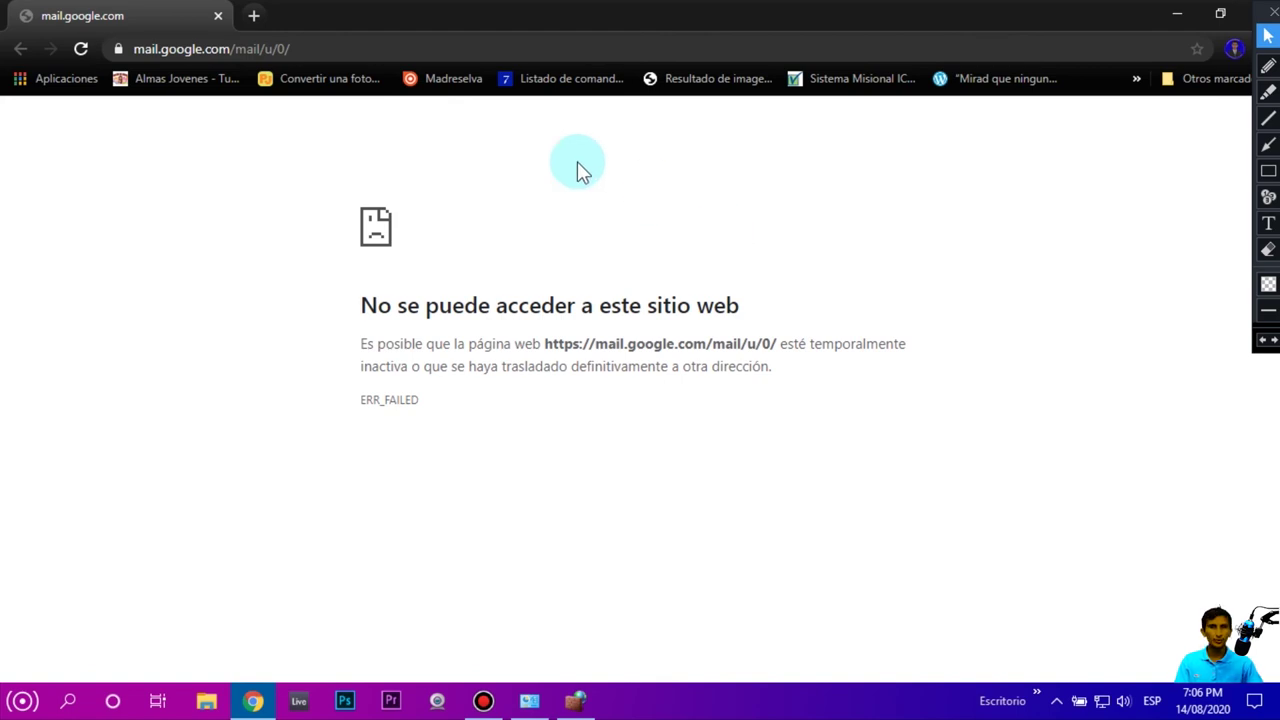
click(40, 80)
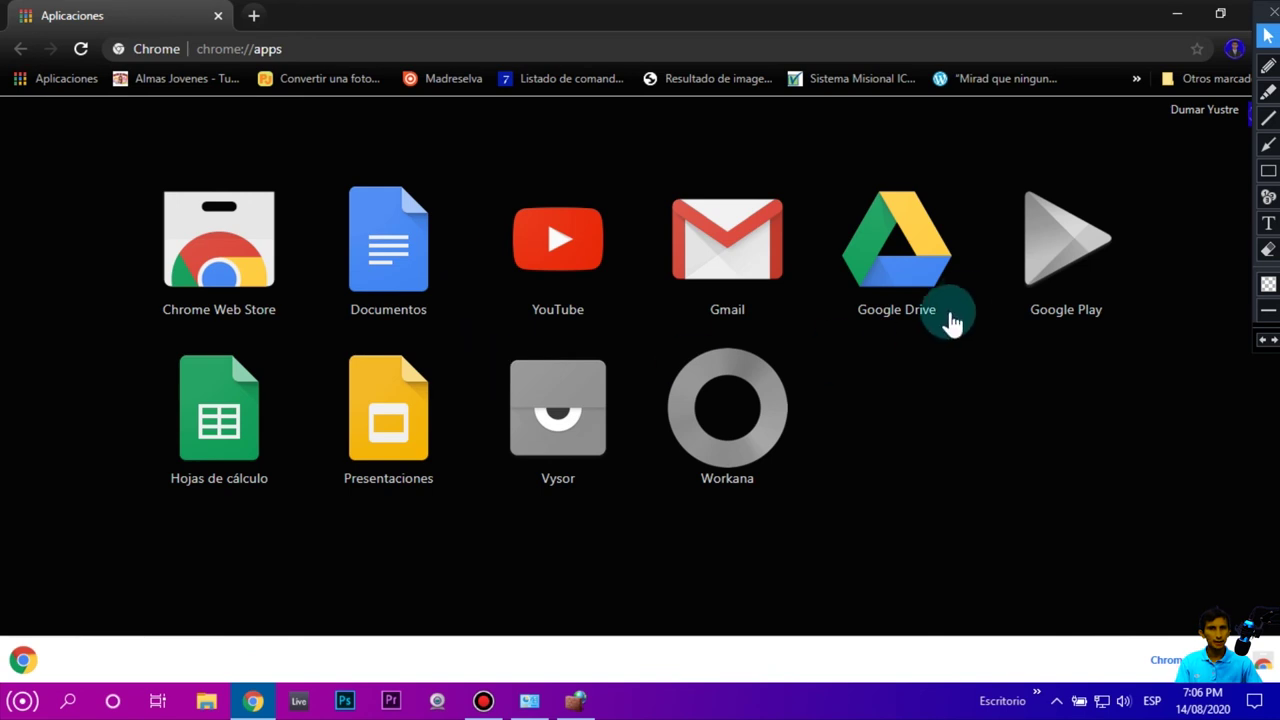
click(896, 252)
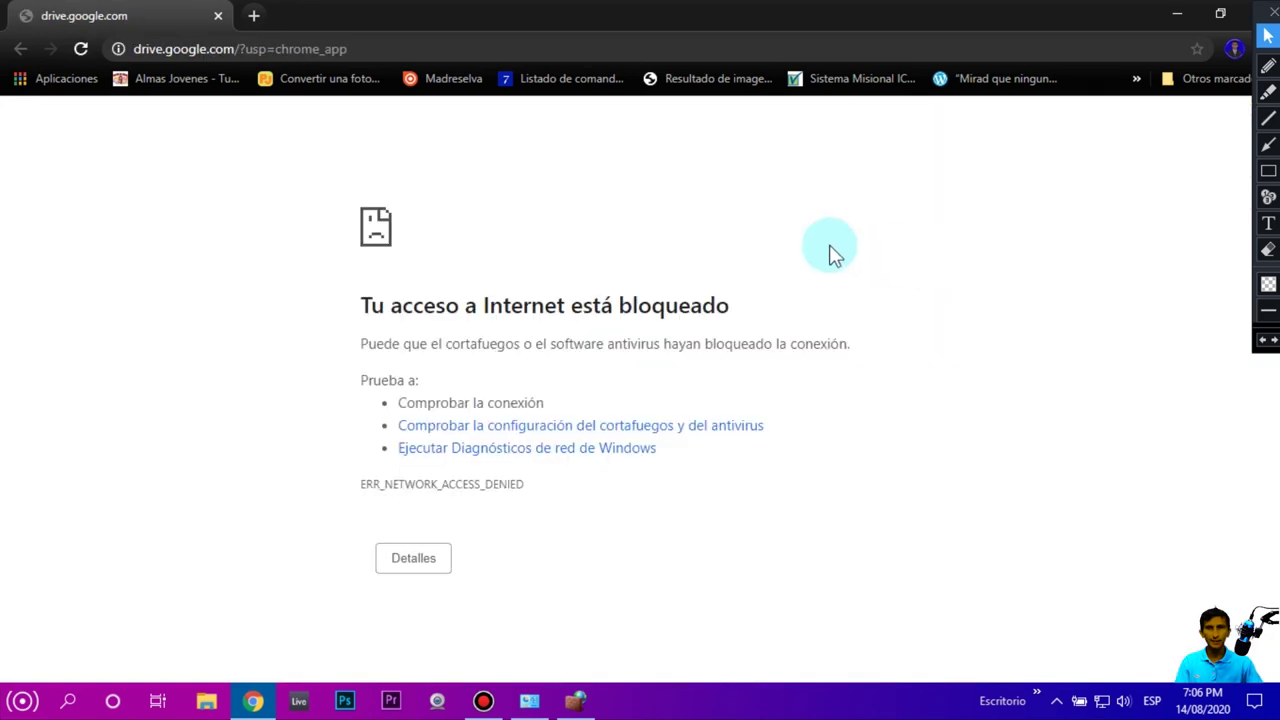
click(40, 86)
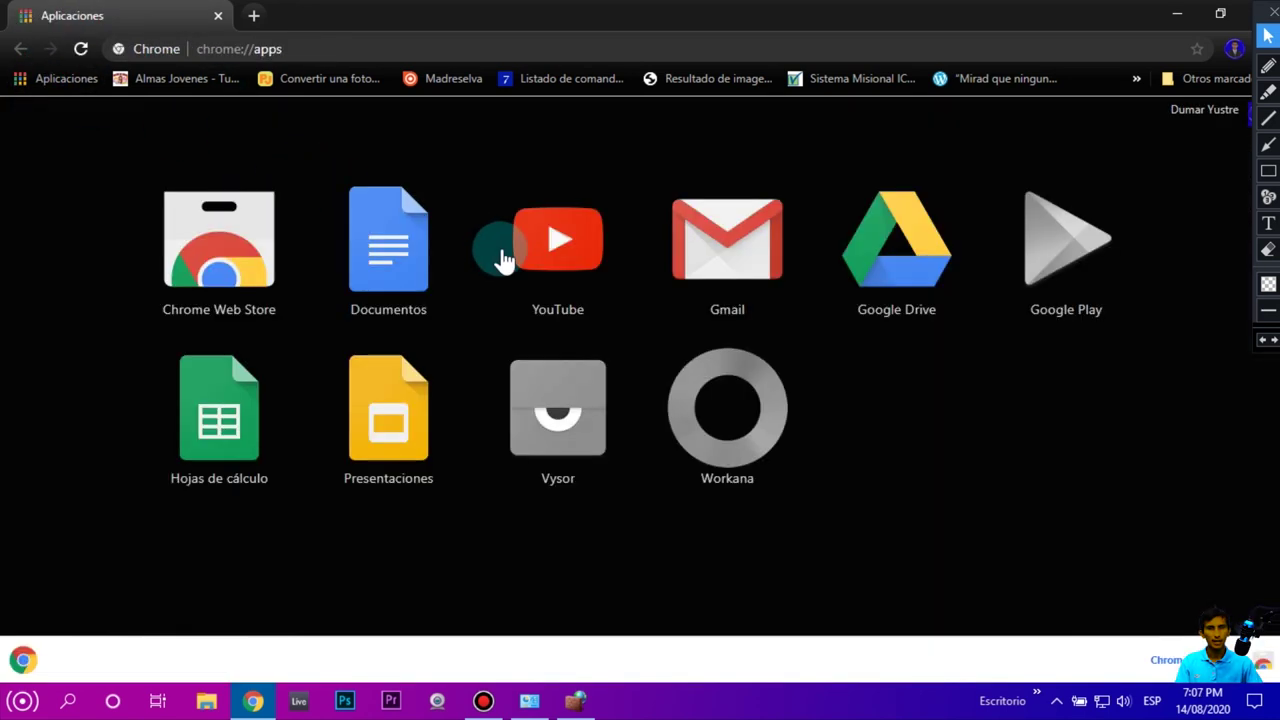
click(577, 263)
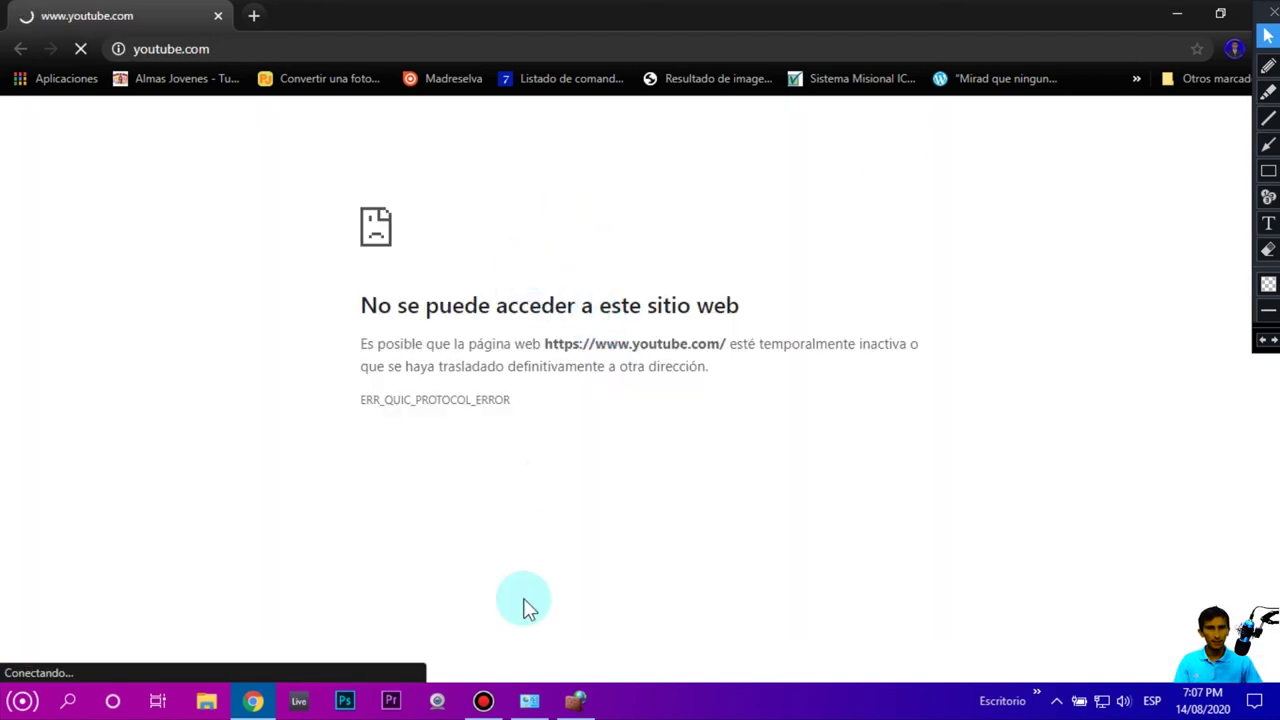
Step: Switch to the advanced firewall window and delete the Chrome rule from the inbound rules (Reglas de entrada)
click(575, 702)
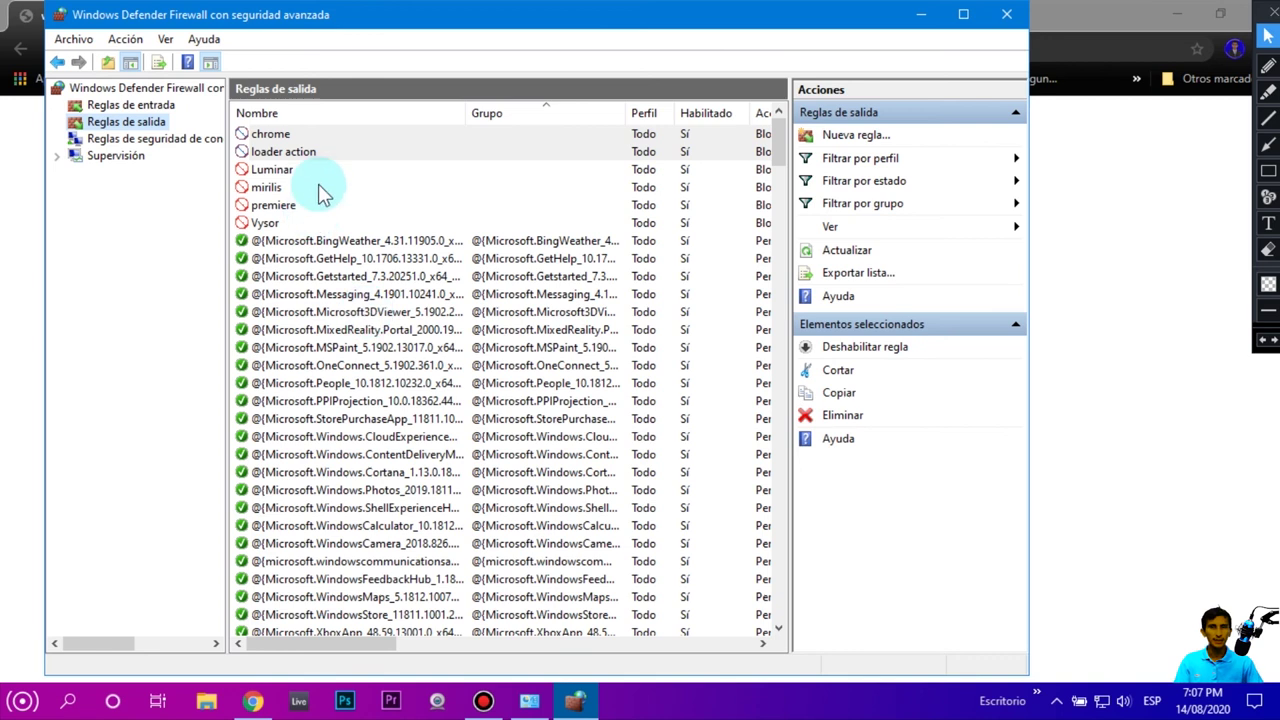
click(140, 104)
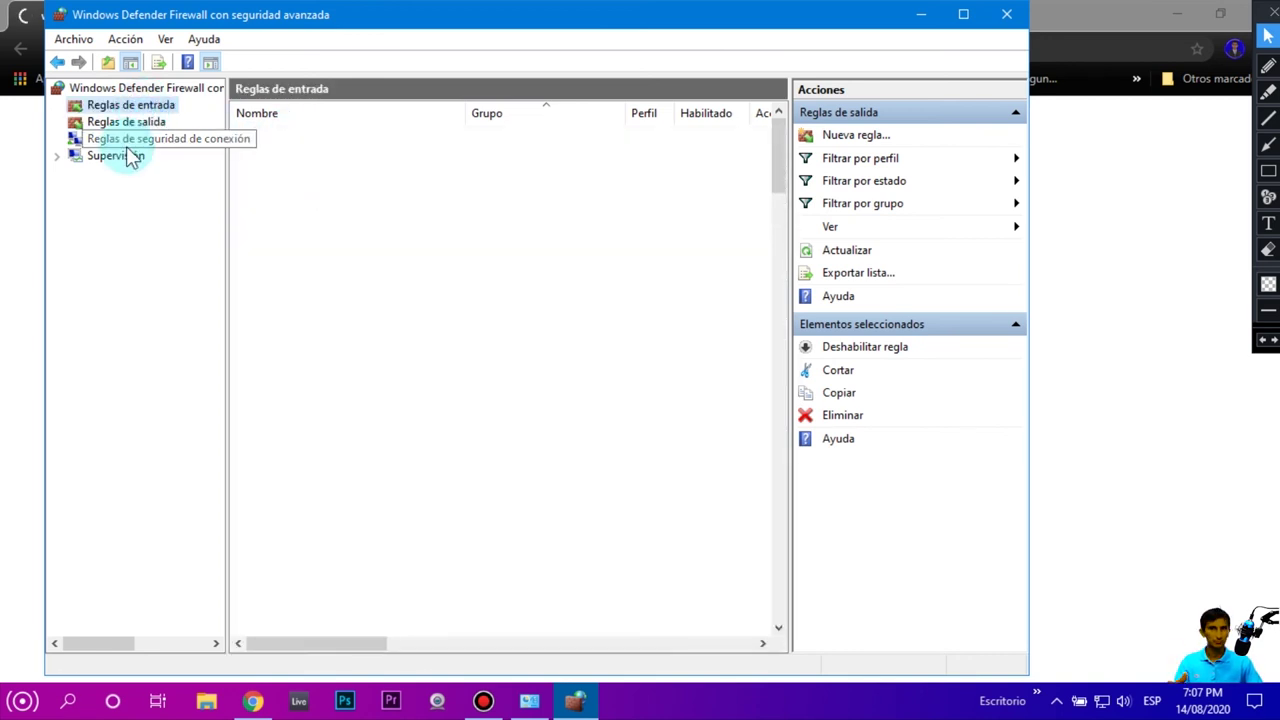
click(255, 169)
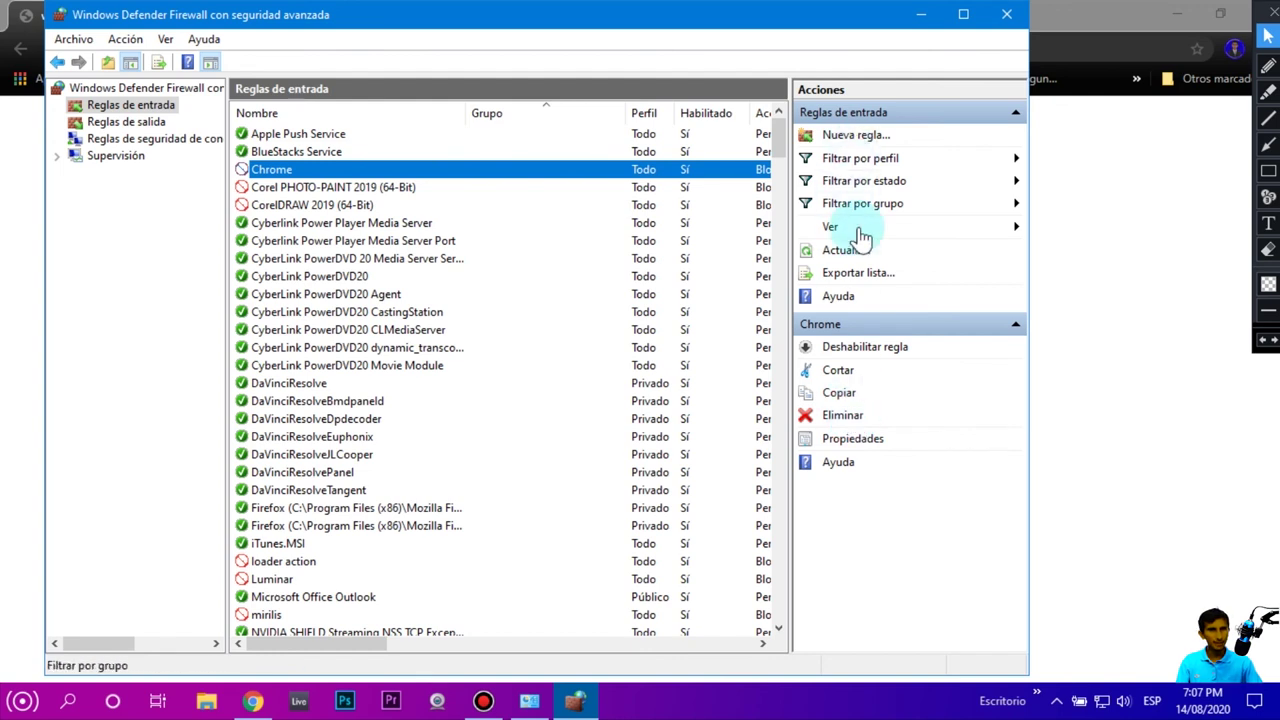
click(1269, 174)
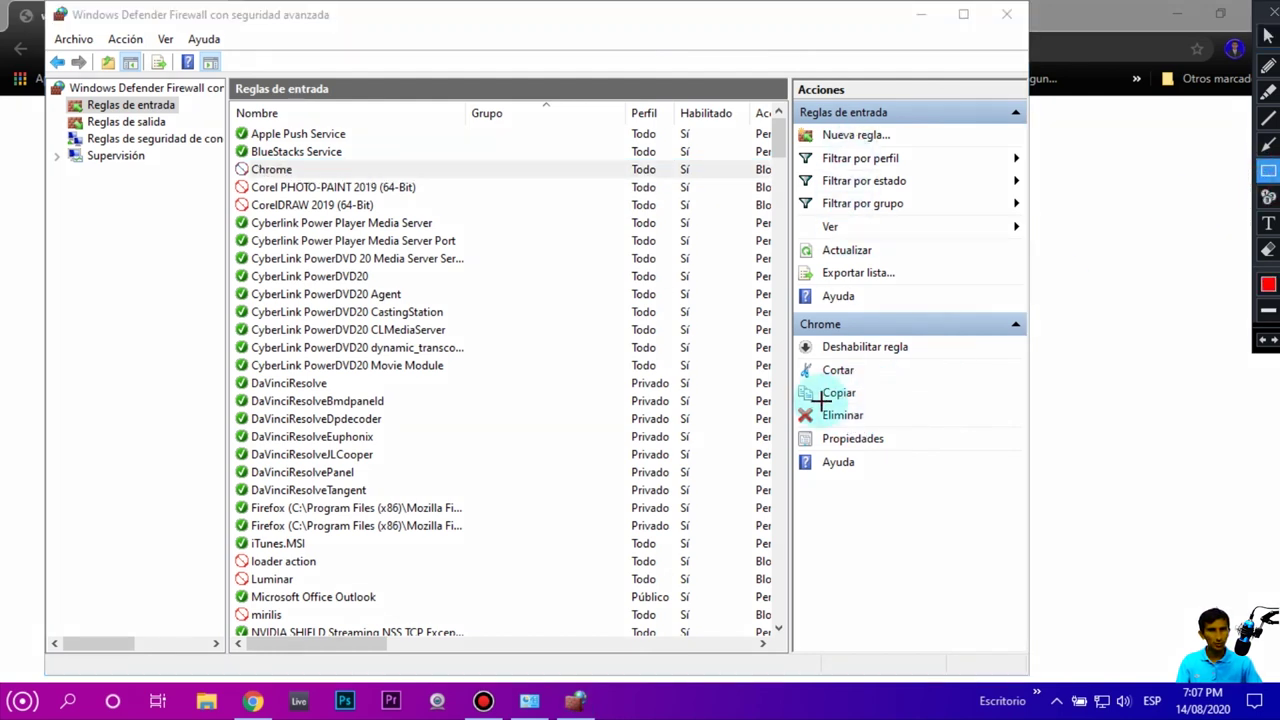
drag(797, 393, 982, 430)
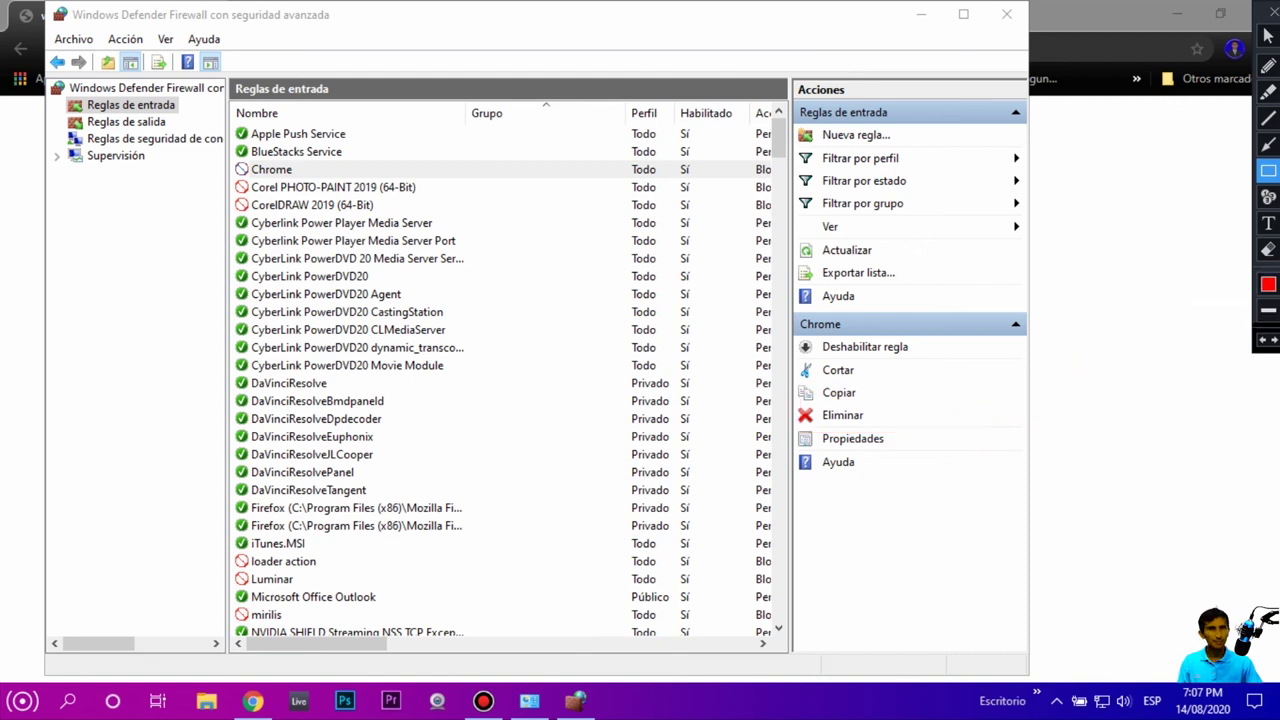
click(1268, 34)
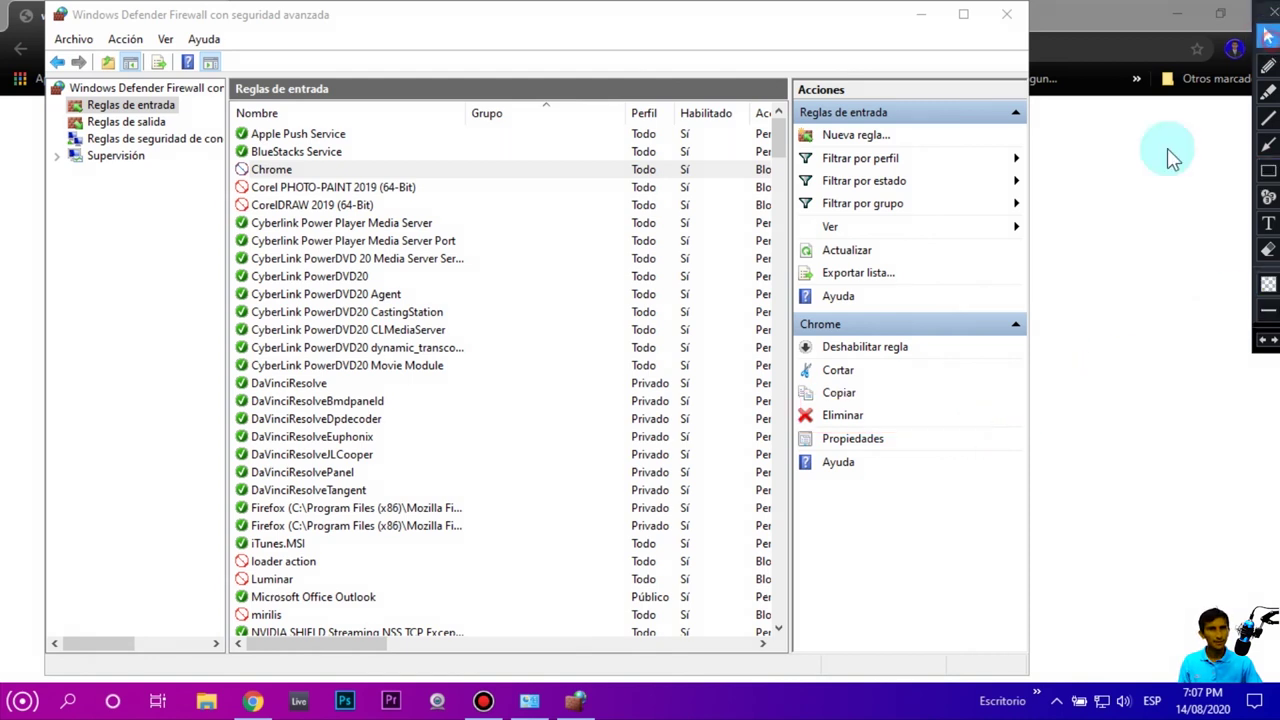
click(843, 416)
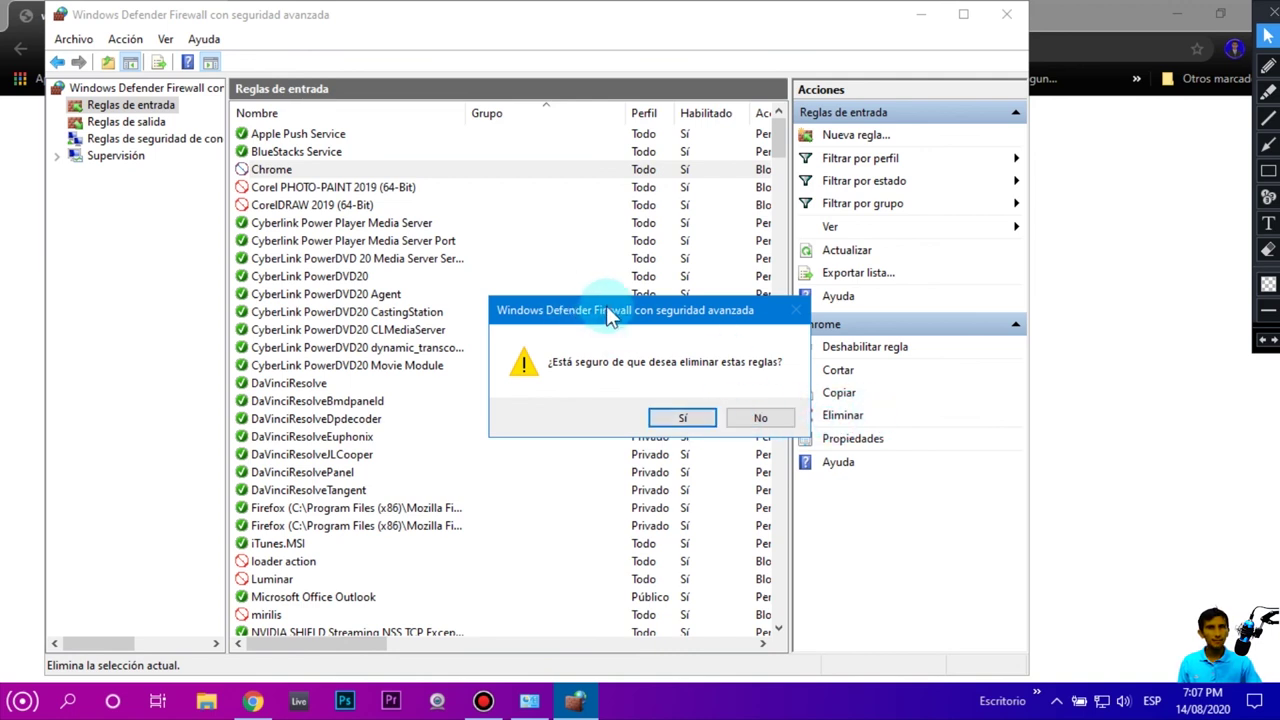
drag(610, 315, 626, 305)
click(670, 415)
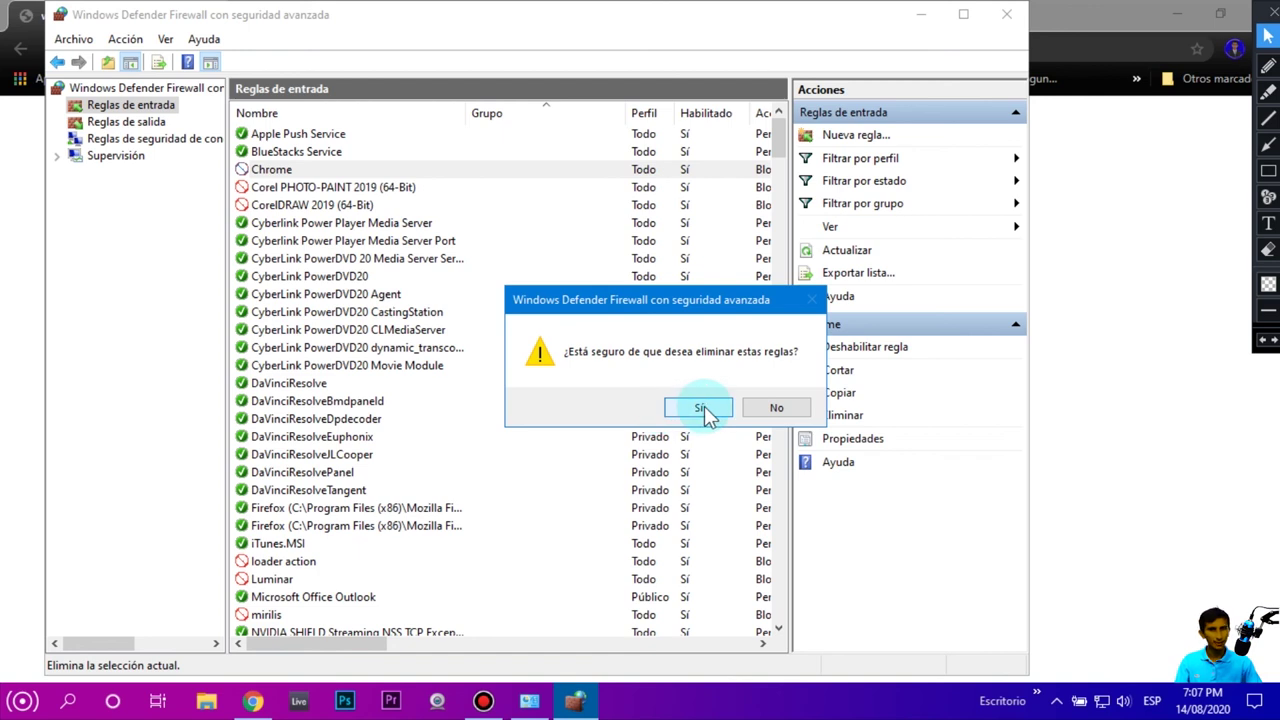
Step: Delete the chrome rule from the outbound rules (Reglas de salida)
click(134, 122)
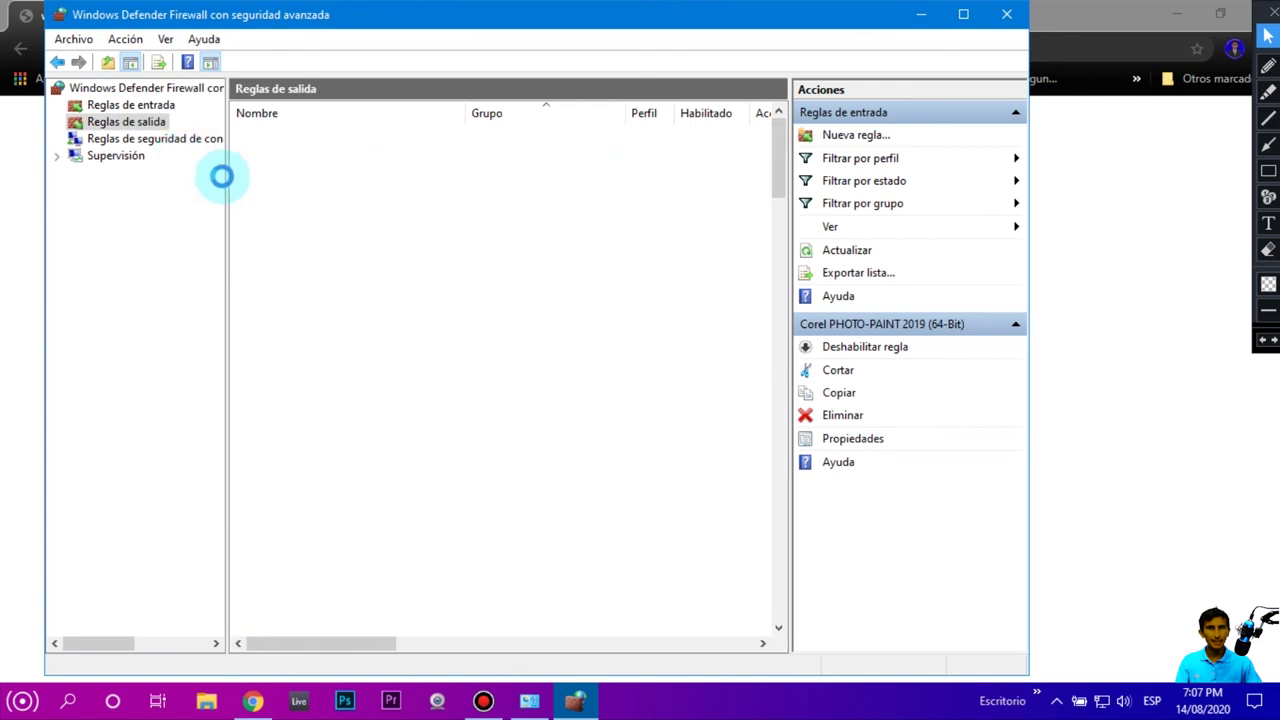
drag(306, 171, 286, 145)
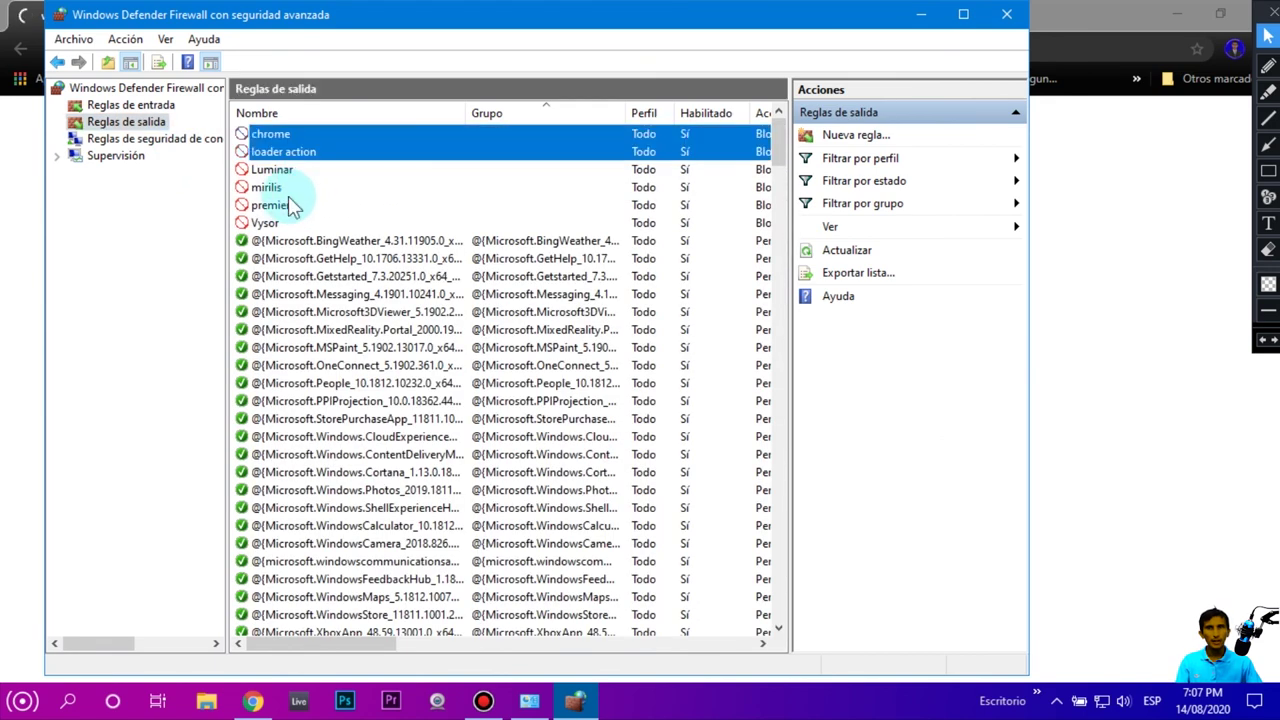
click(288, 134)
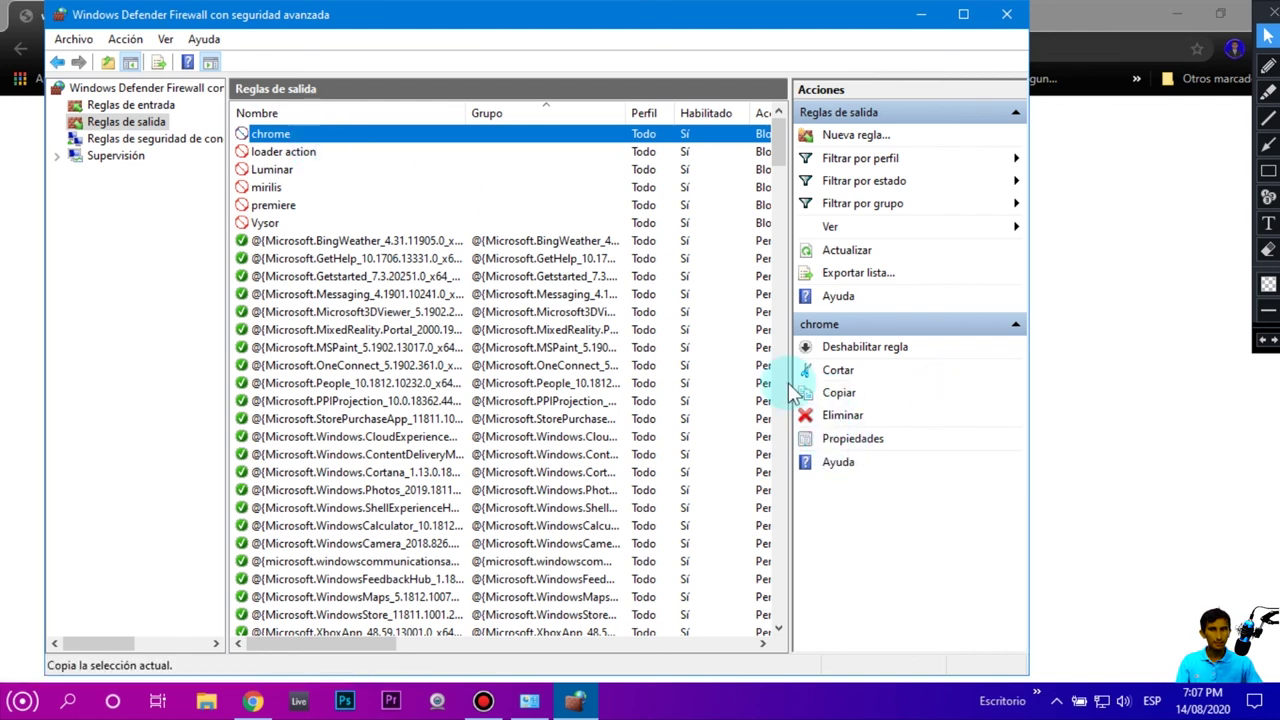
click(843, 416)
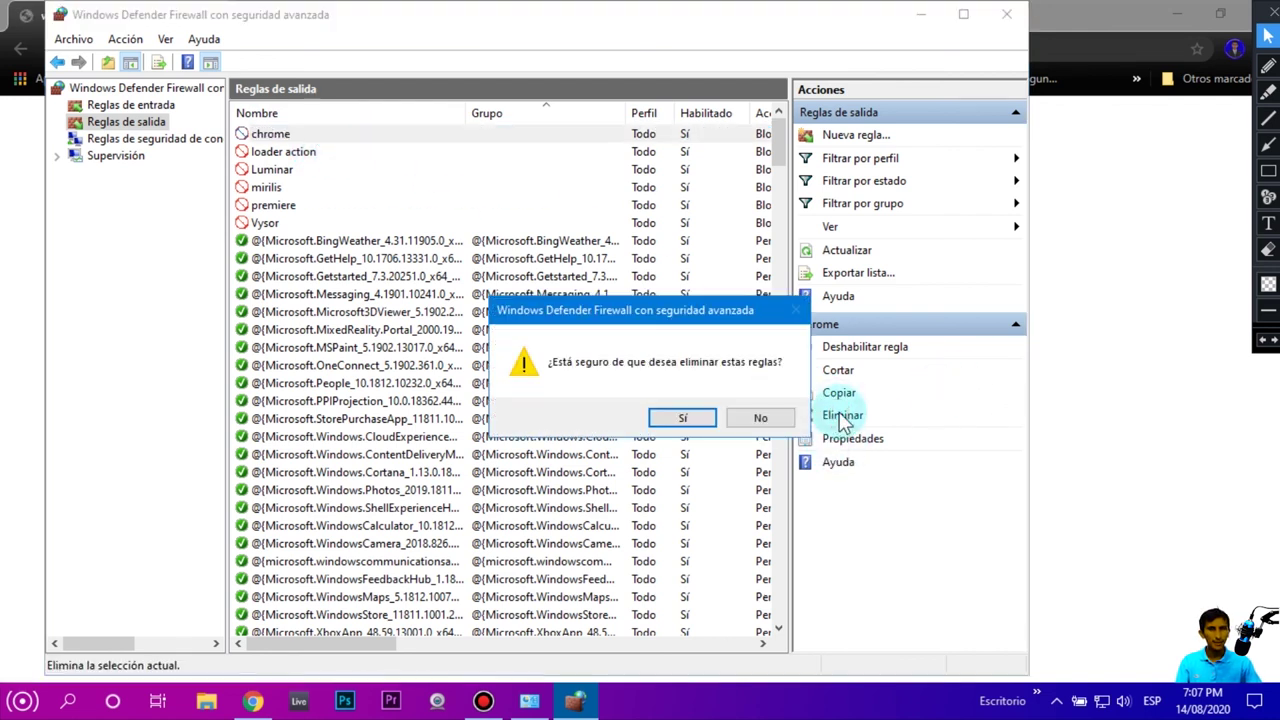
click(688, 420)
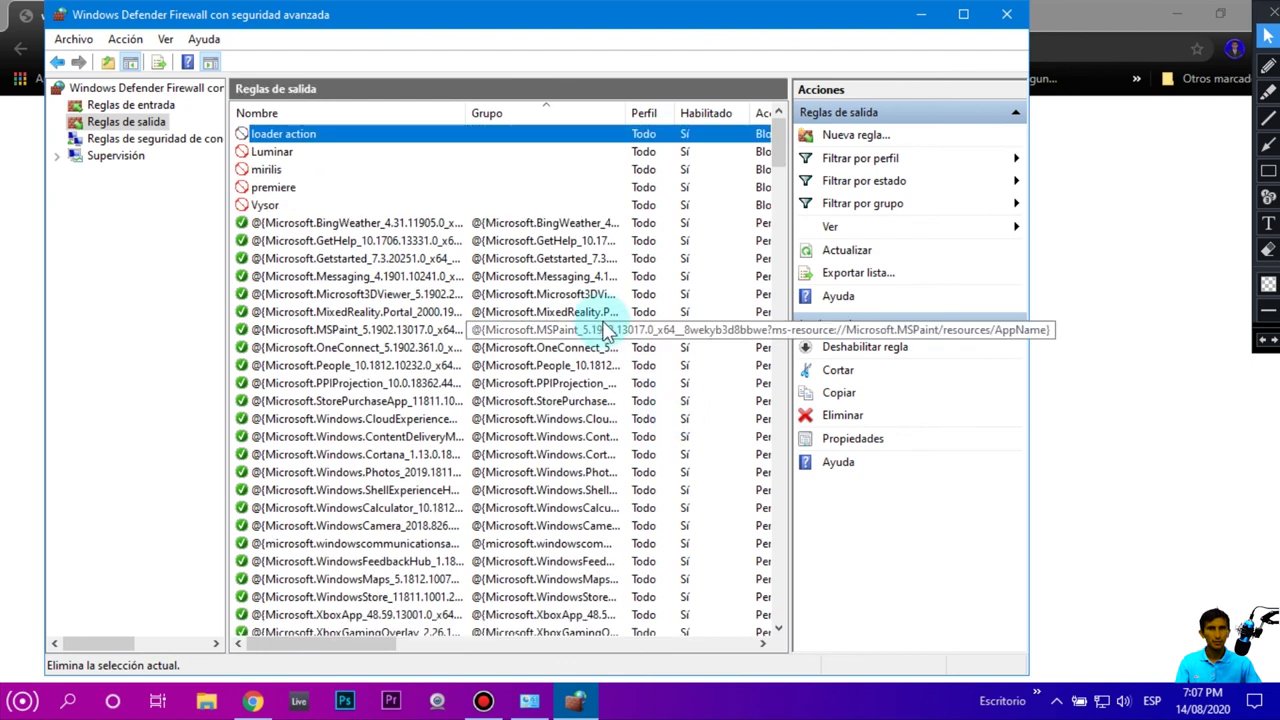
Step: Switch to Chrome and reload youtube.com to test the browser's internet access without the blocking rules
click(252, 700)
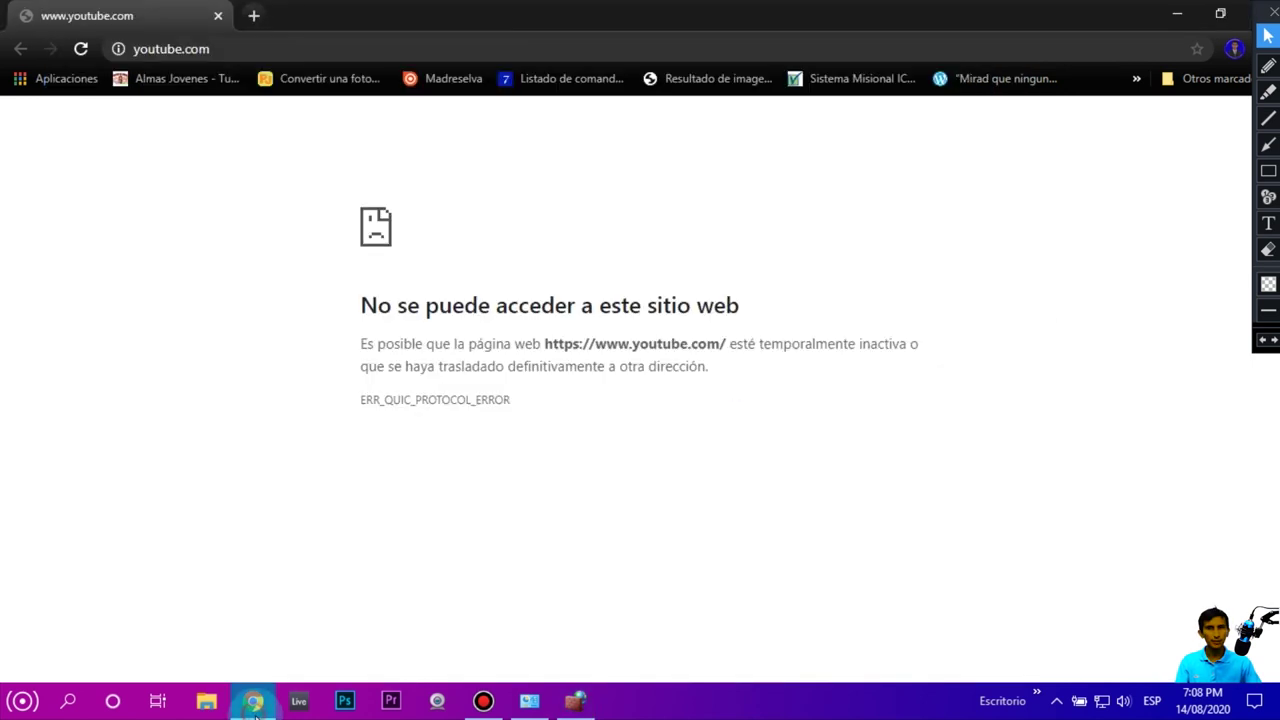
click(80, 50)
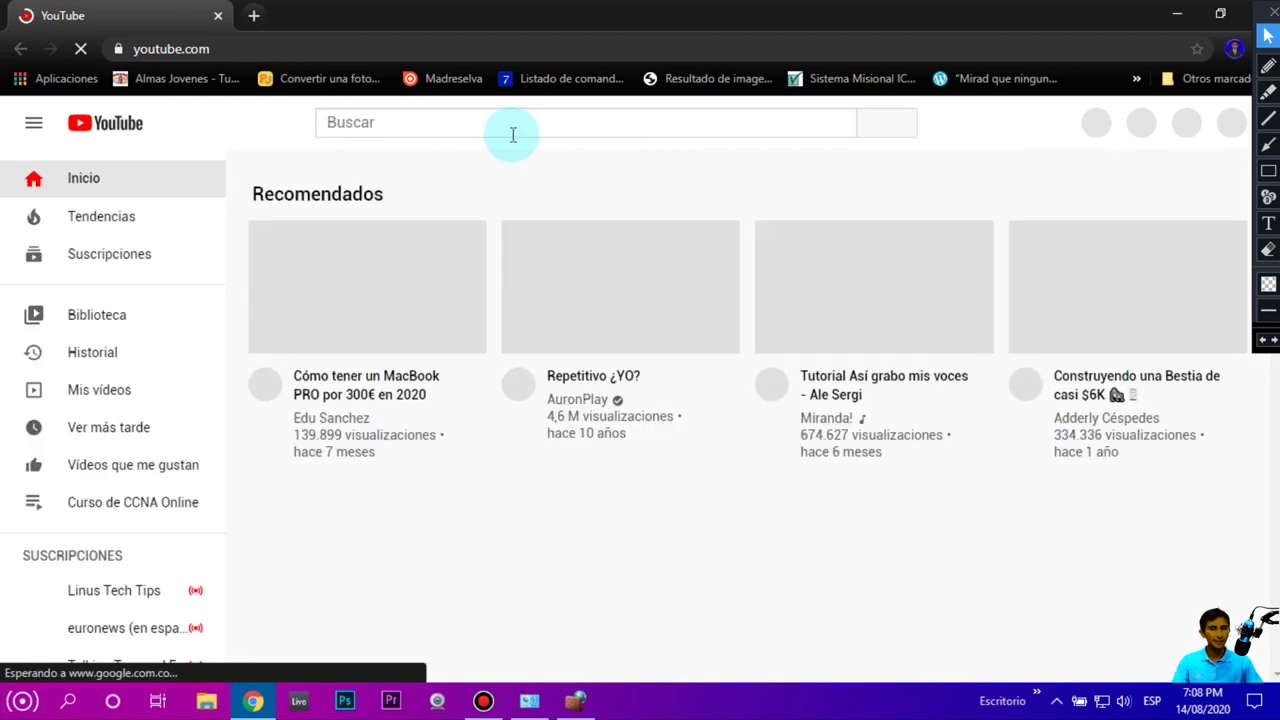
Step: Minimize Chrome and close both the advanced firewall window and the Firewall de Windows Defender window
click(1175, 14)
click(1006, 14)
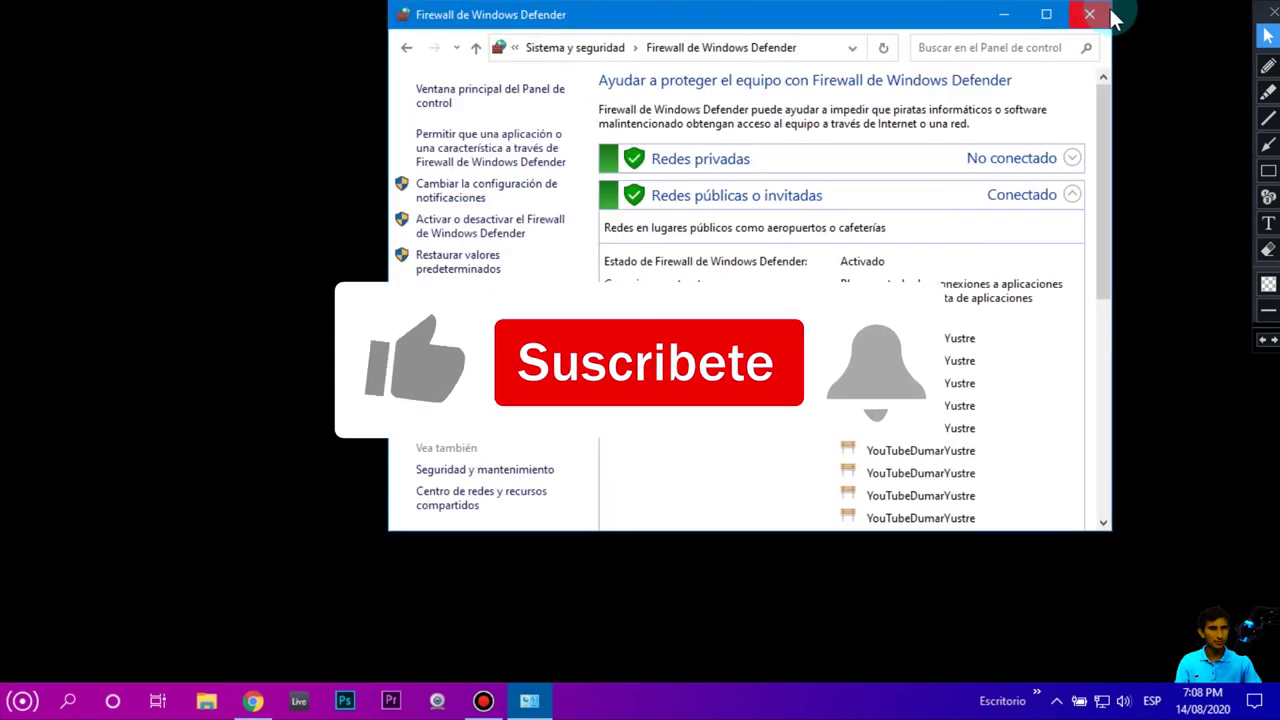
click(1095, 15)
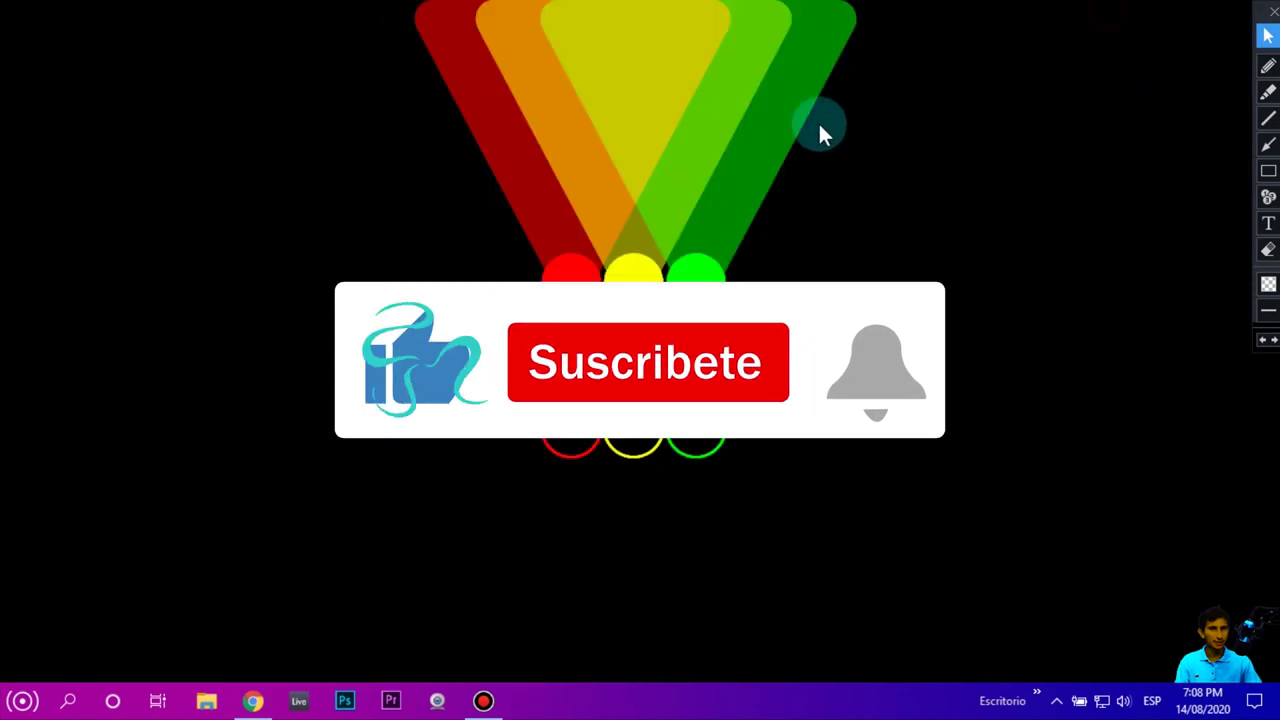
right_click(647, 180)
click(705, 229)
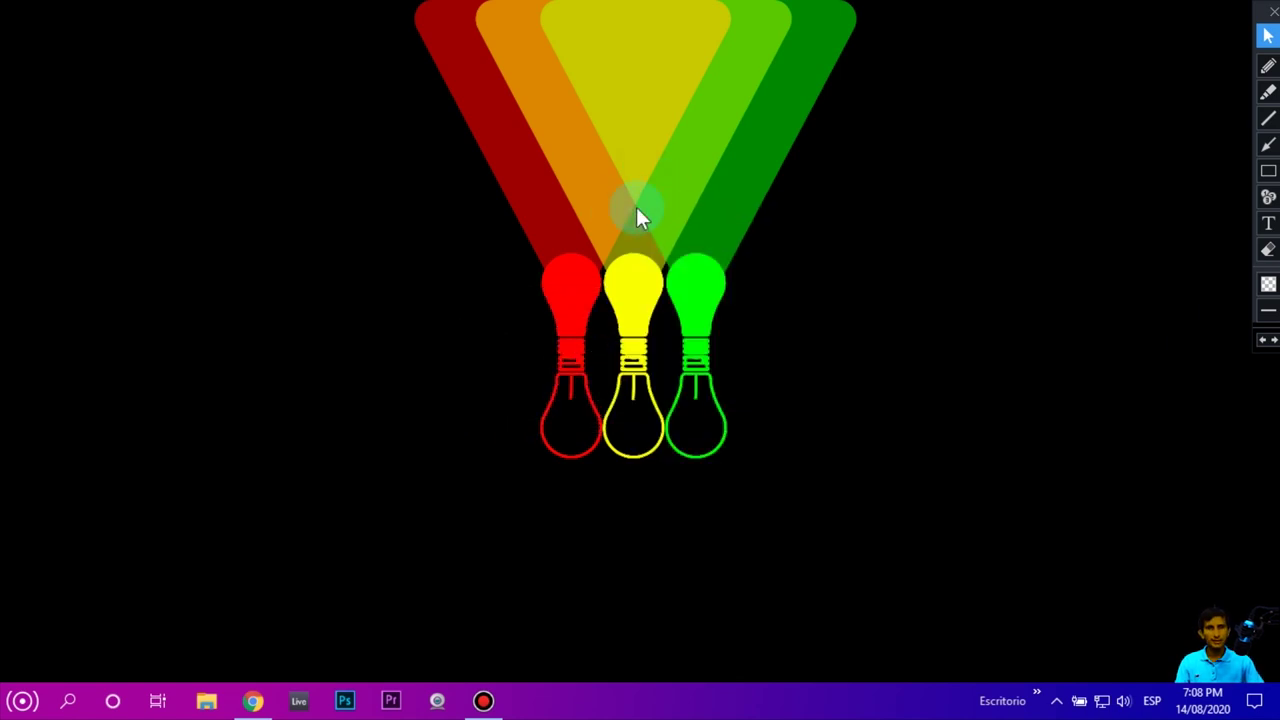
right_click(636, 207)
click(718, 263)
right_click(646, 205)
click(700, 247)
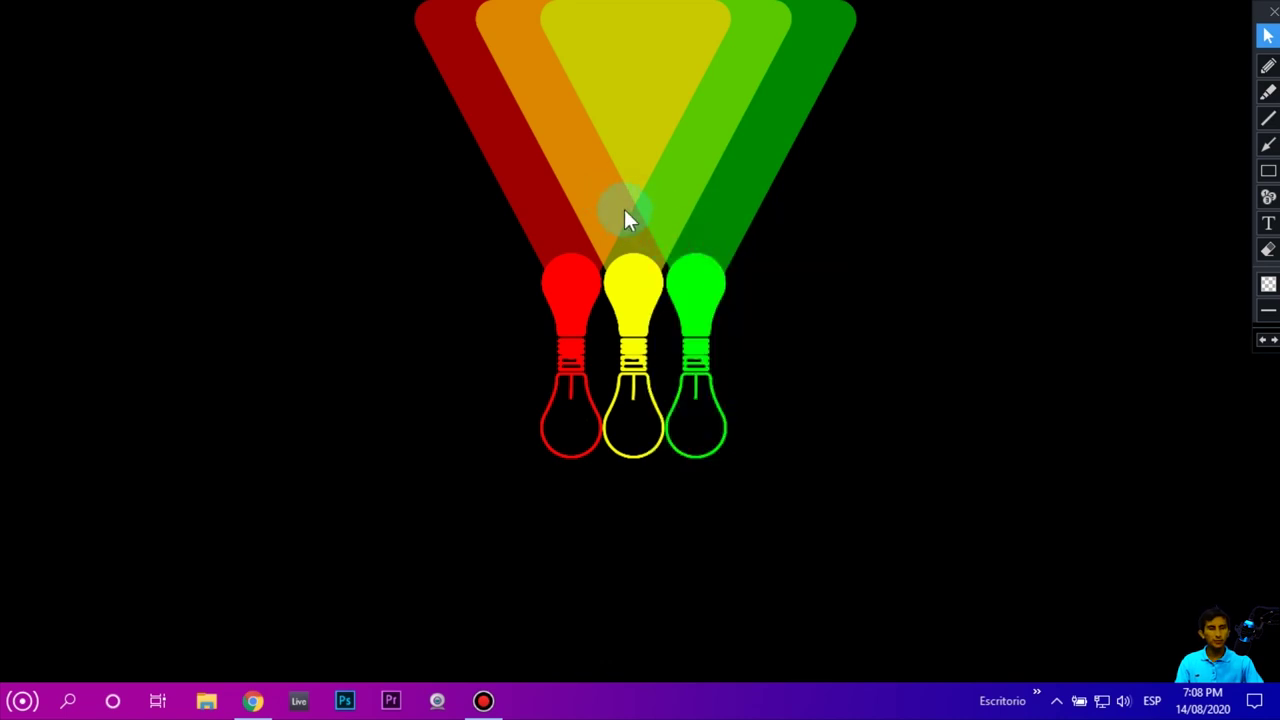